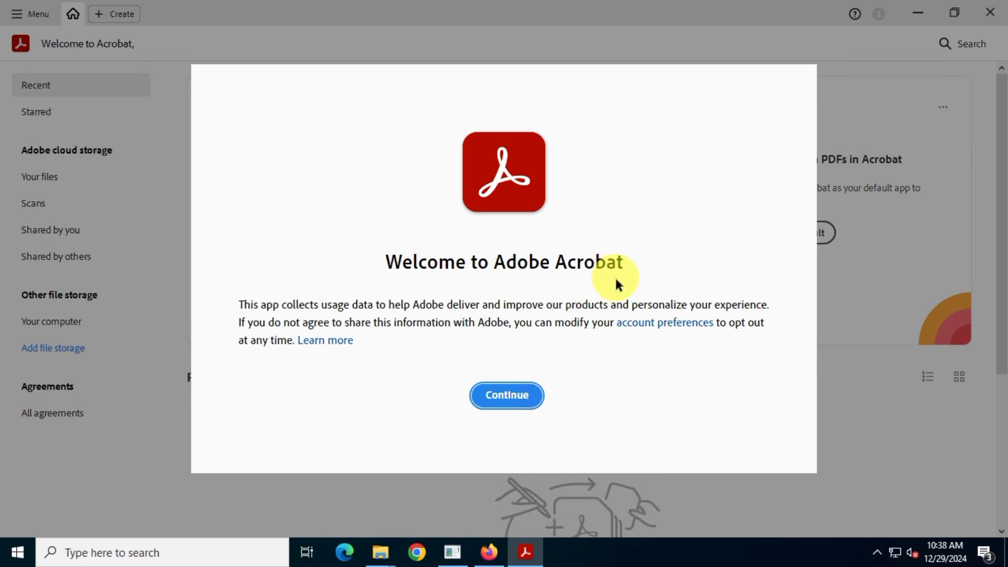
# Accept the usage notice, close the welcome tour and decline making Acrobat the default PDF app
pyautogui.click(510, 395)
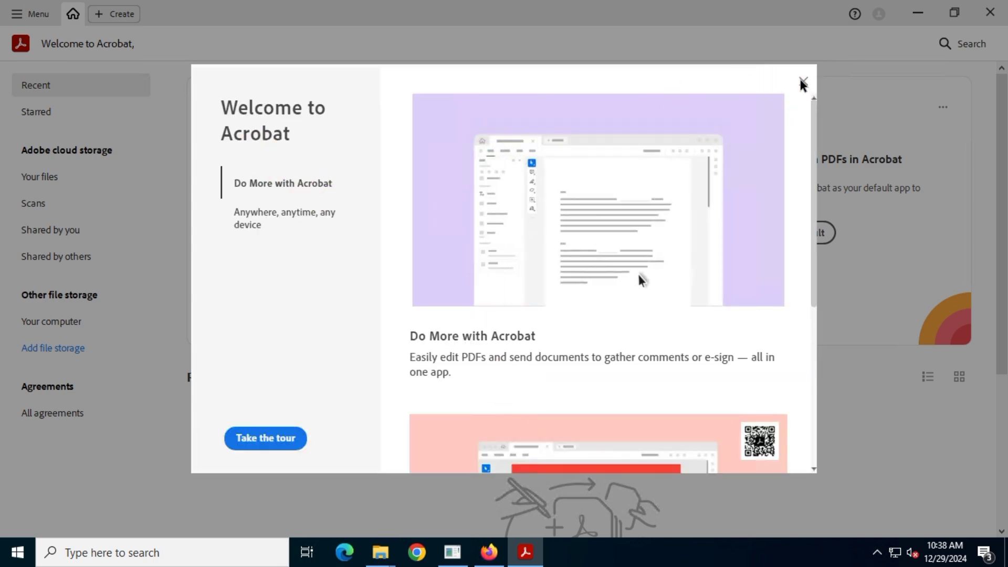
pyautogui.click(803, 82)
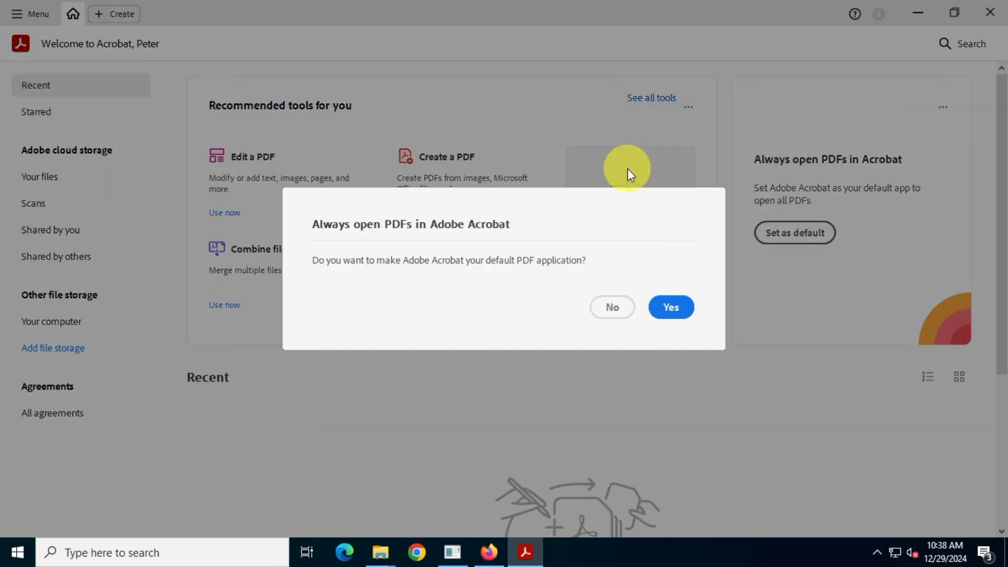
pyautogui.click(619, 309)
# Check the signed-in account, then show Help > About Adobe Acrobat Pro version details
pyautogui.click(878, 16)
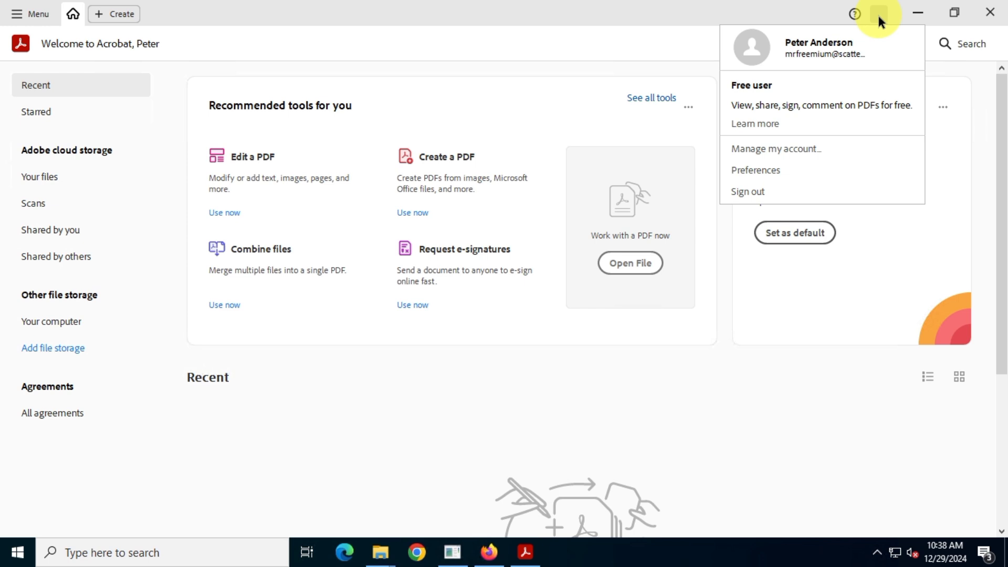
pyautogui.click(16, 13)
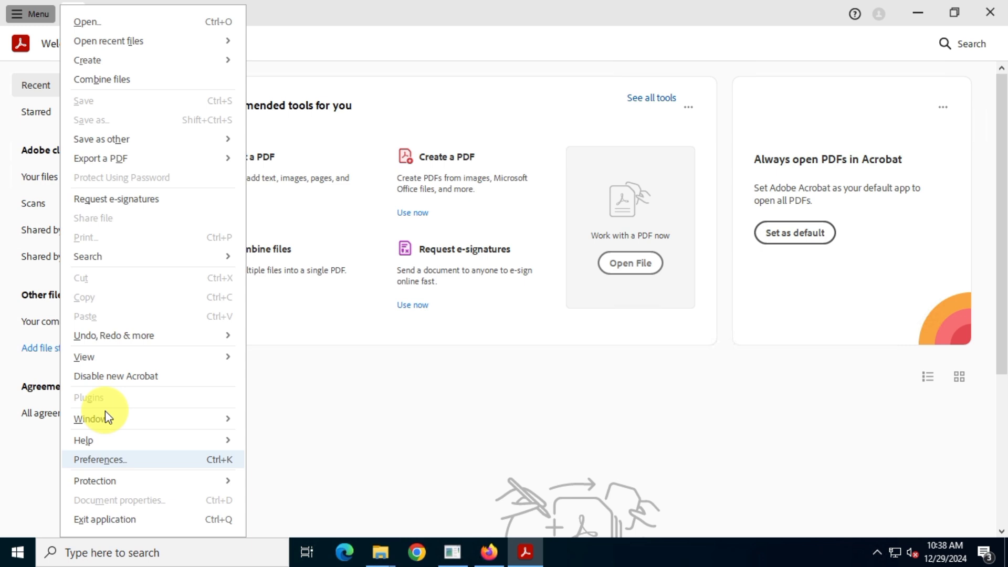
pyautogui.moveTo(112, 439)
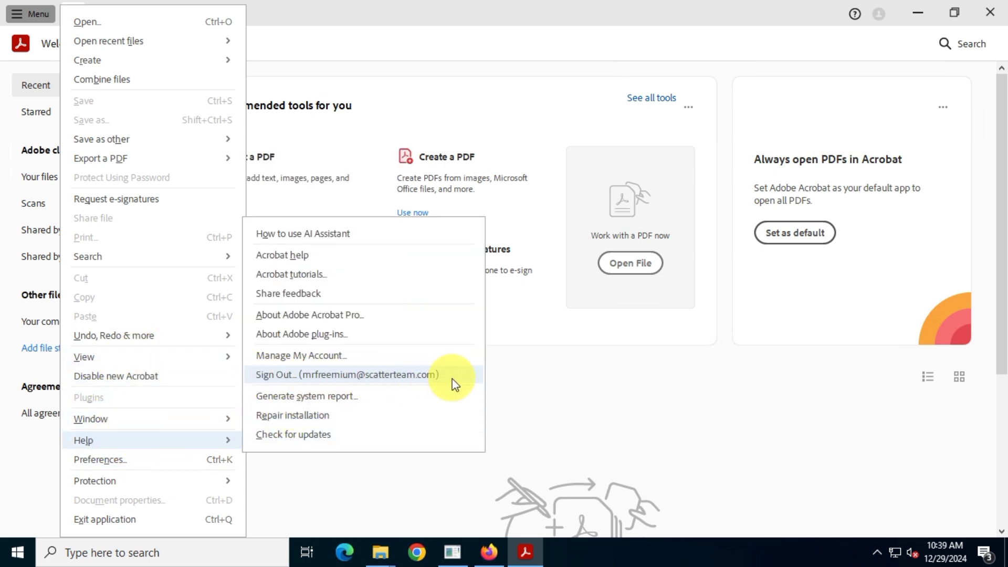
pyautogui.click(387, 315)
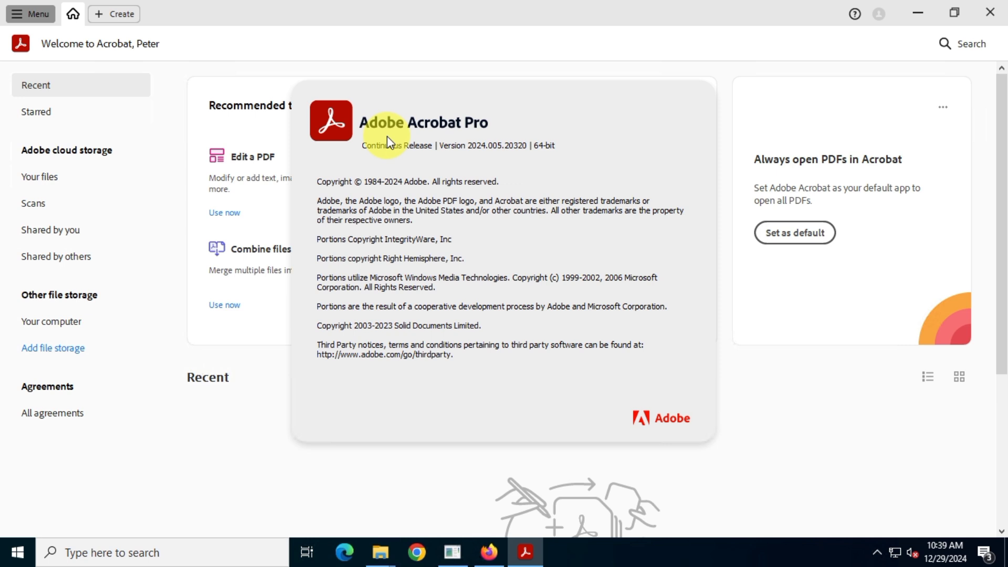
# Close the About window and search Google in Firefox for 'adobe acrobat pro 64 bit'
pyautogui.click(696, 94)
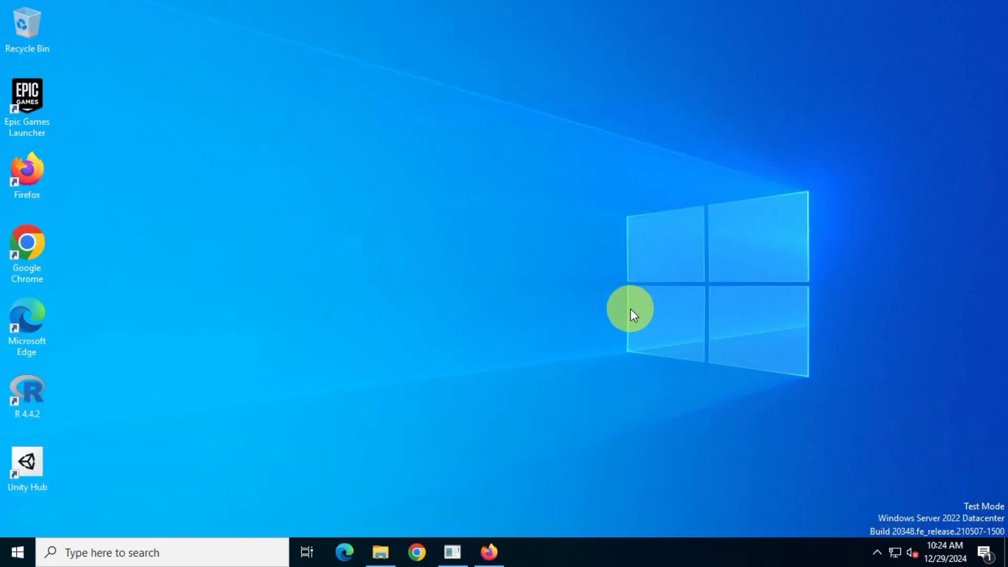
pyautogui.click(489, 551)
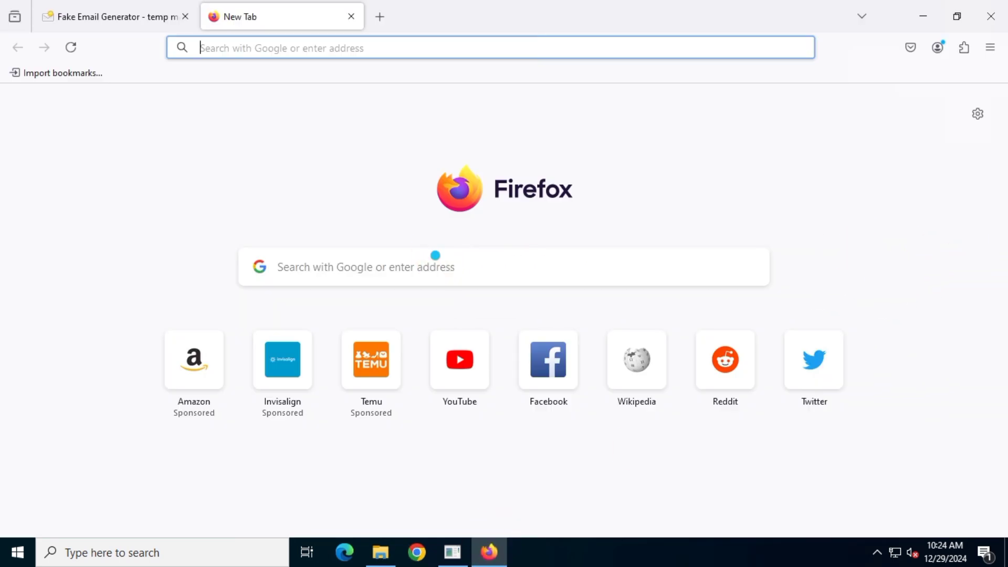
pyautogui.click(436, 255)
pyautogui.write('adobe ac')
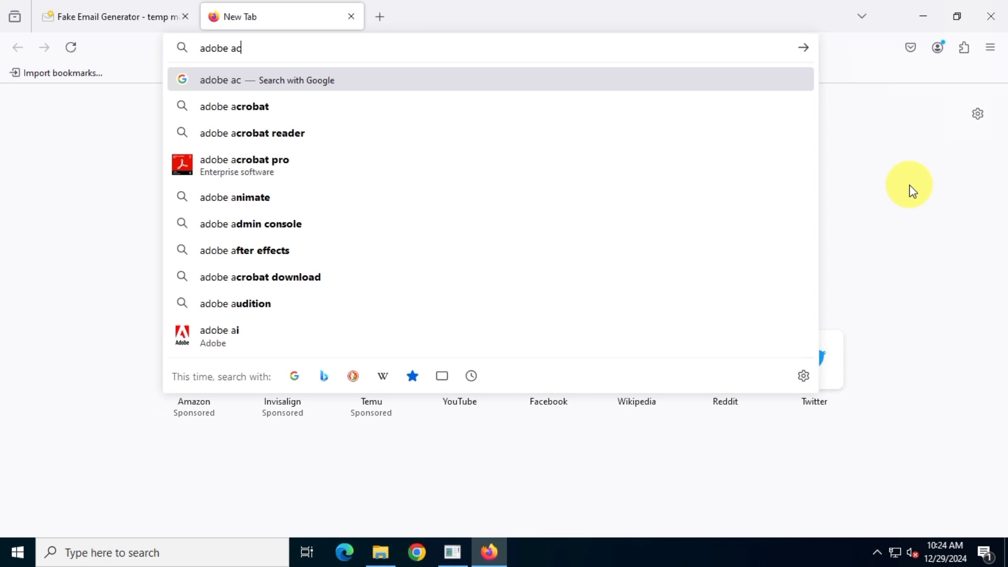
pyautogui.write('robat 6')
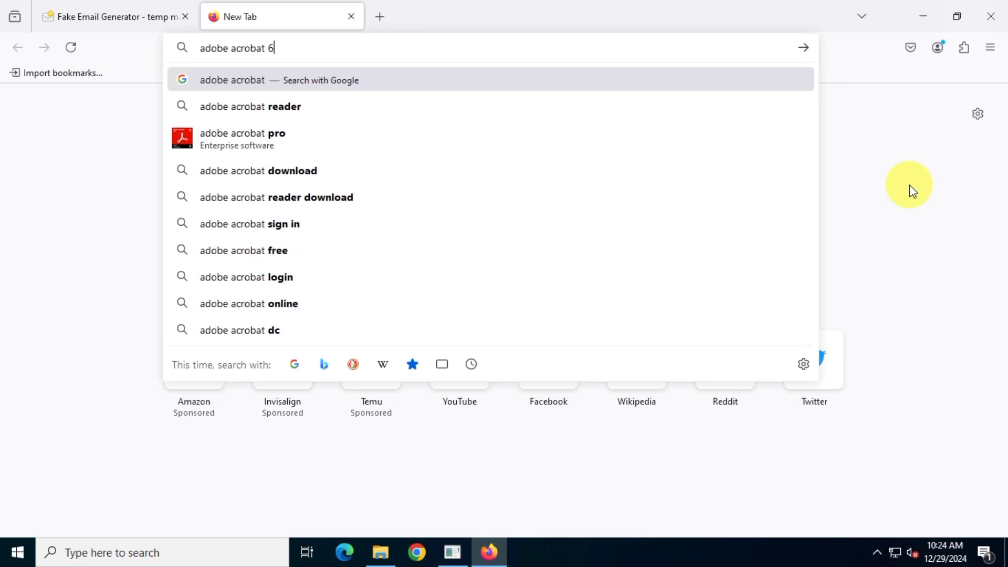
pyautogui.write('4 bit')
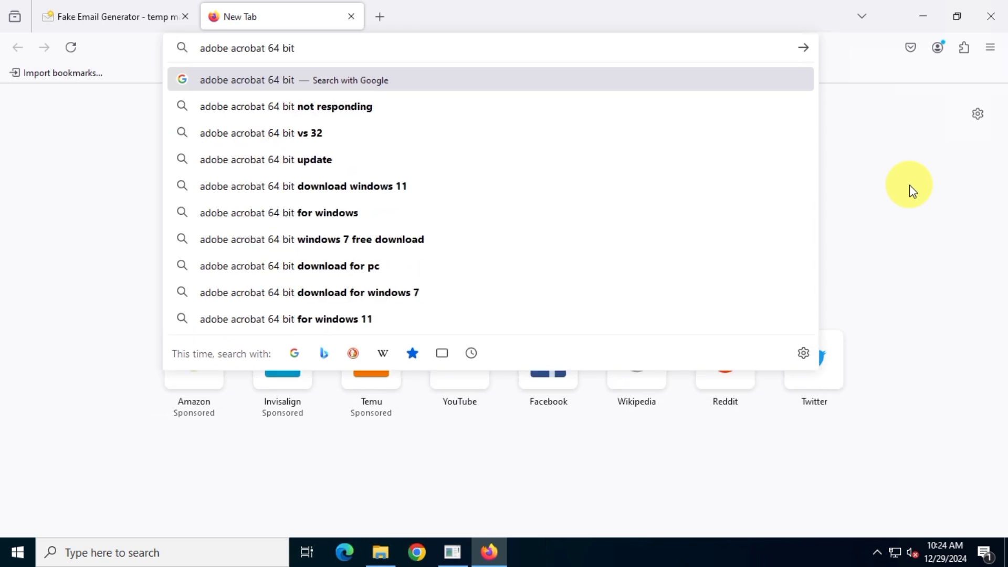
pyautogui.write('pro')
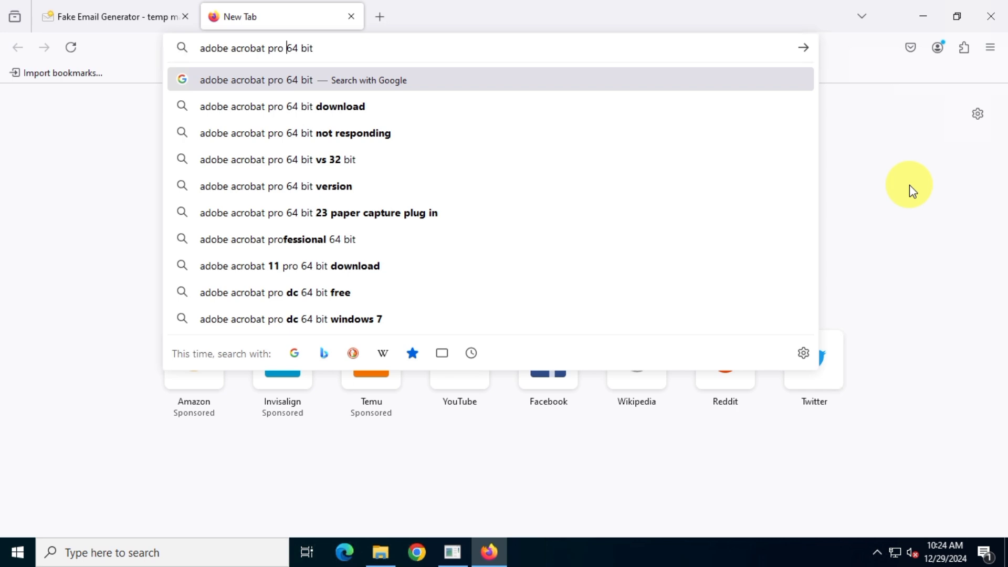
pyautogui.hotkey('ctrl', 'a')
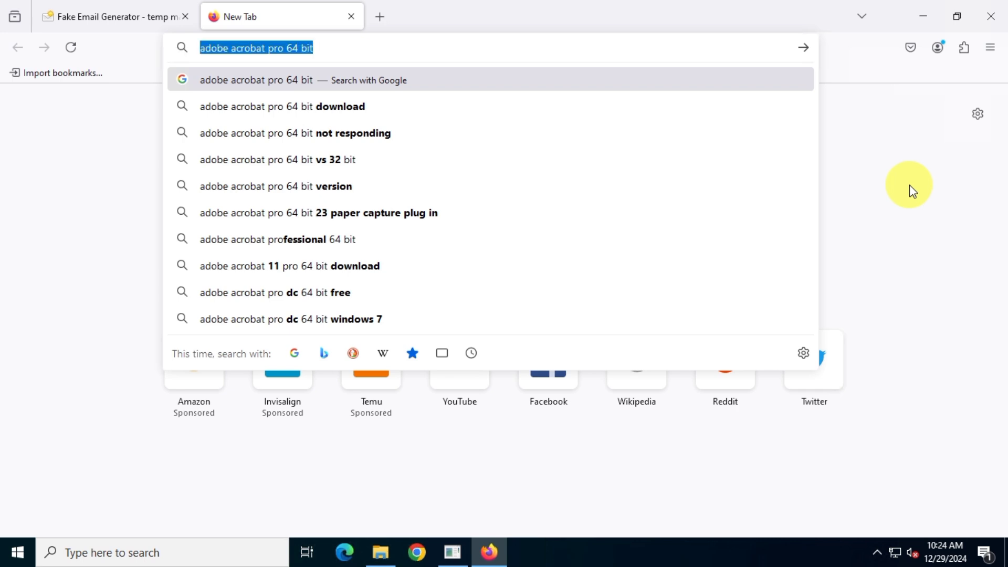
pyautogui.click(804, 47)
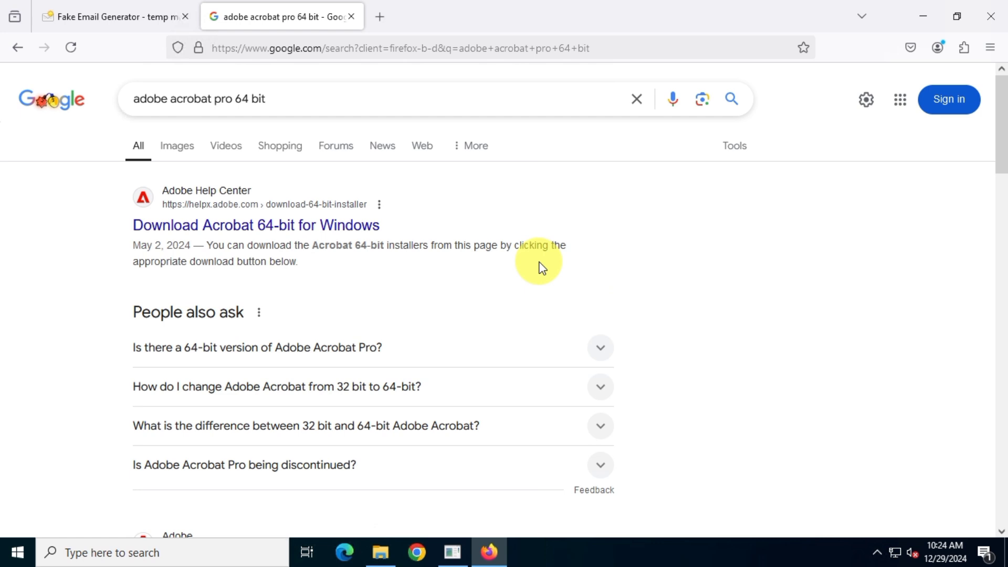
# On Adobe's 'Download Acrobat 64-bit for Windows' page, download Acrobat_DC_Web_x64_WWMUI.zip for Acrobat Pro 64-bit
pyautogui.click(360, 232)
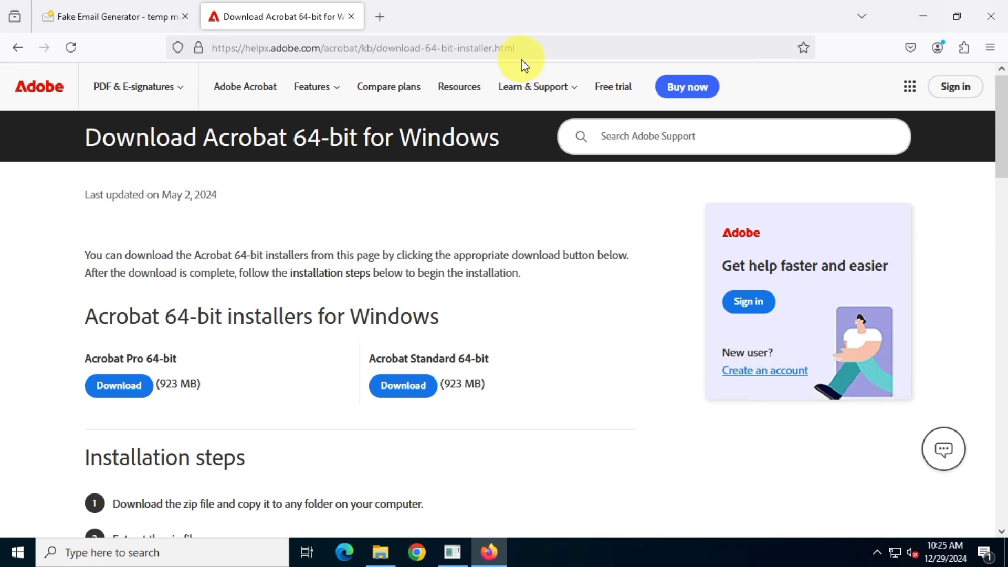
pyautogui.moveTo(85, 135); pyautogui.dragTo(508, 145)
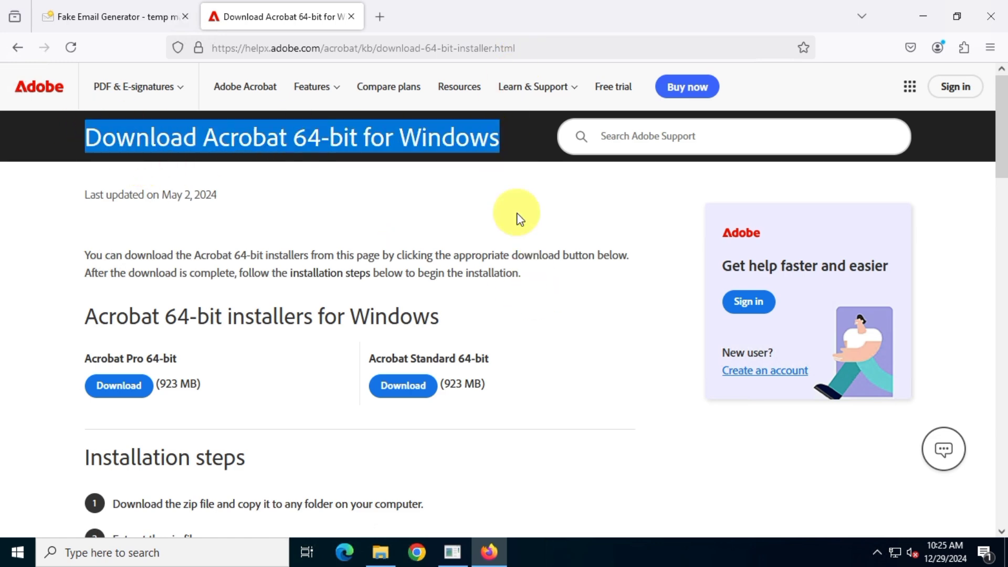
pyautogui.moveTo(78, 362); pyautogui.dragTo(169, 347)
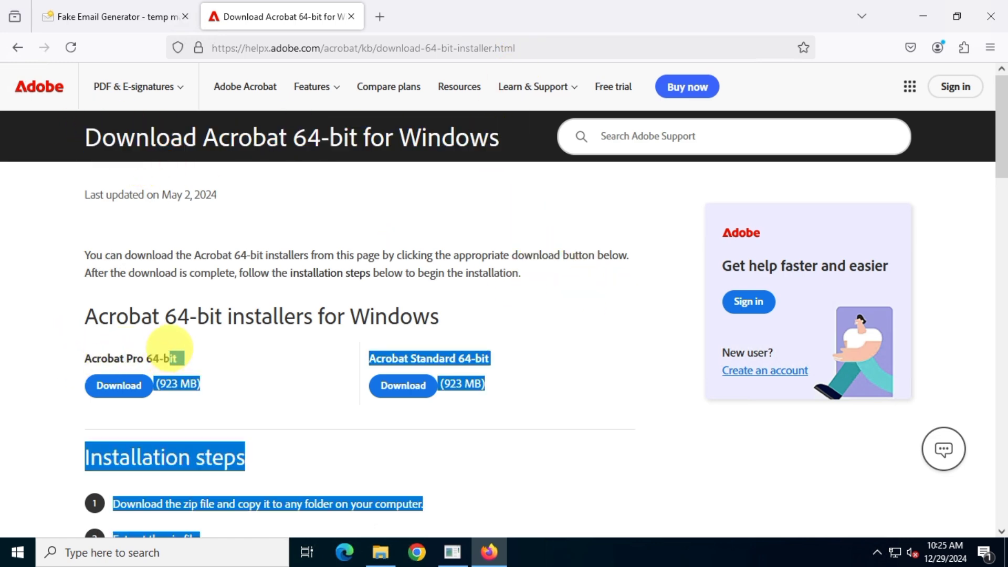
pyautogui.click(184, 344)
pyautogui.moveTo(73, 353); pyautogui.dragTo(239, 350)
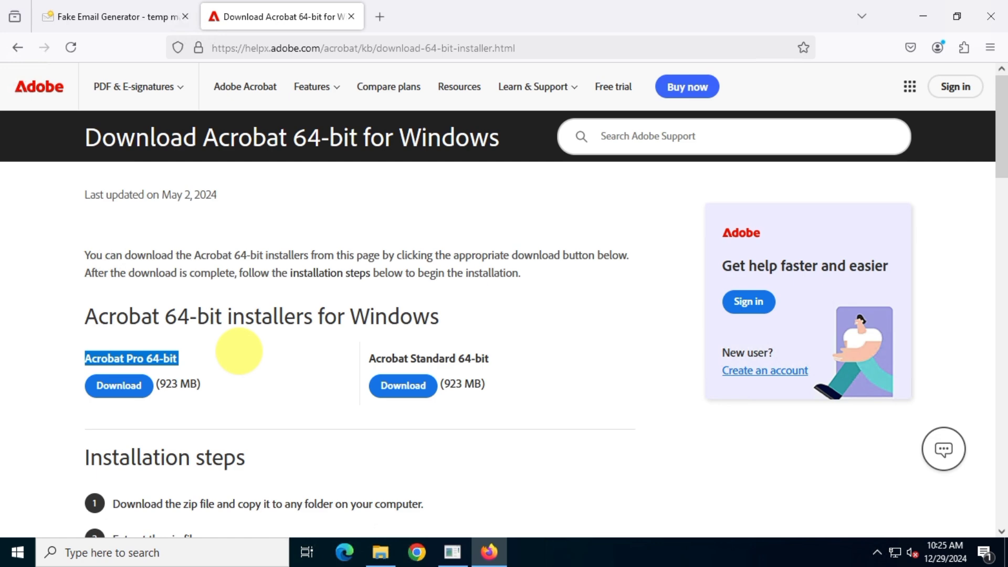
pyautogui.click(119, 389)
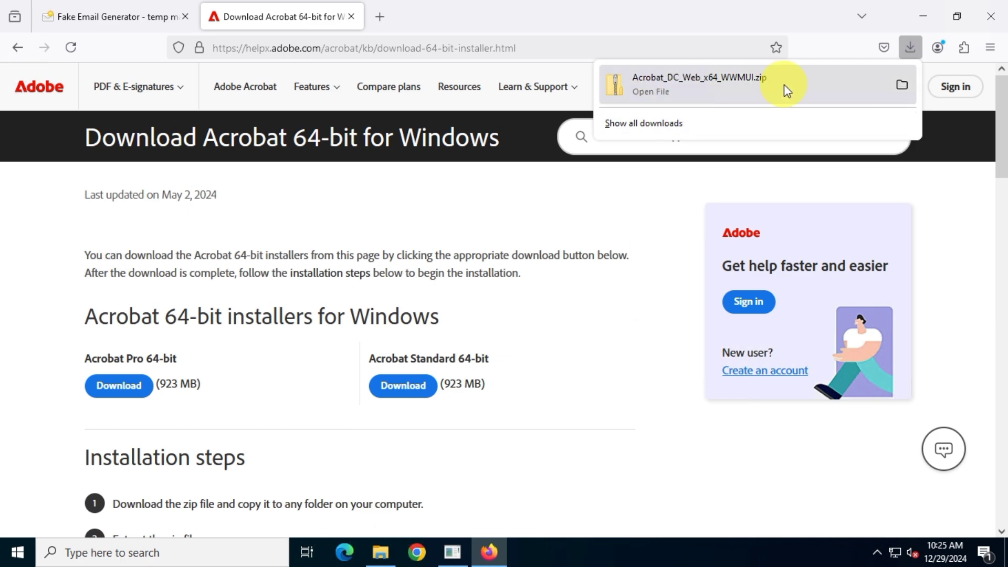
# Extract Acrobat_DC_Web_x64_WWMUI.zip into Downloads with 7-Zip Extract Here
pyautogui.click(901, 87)
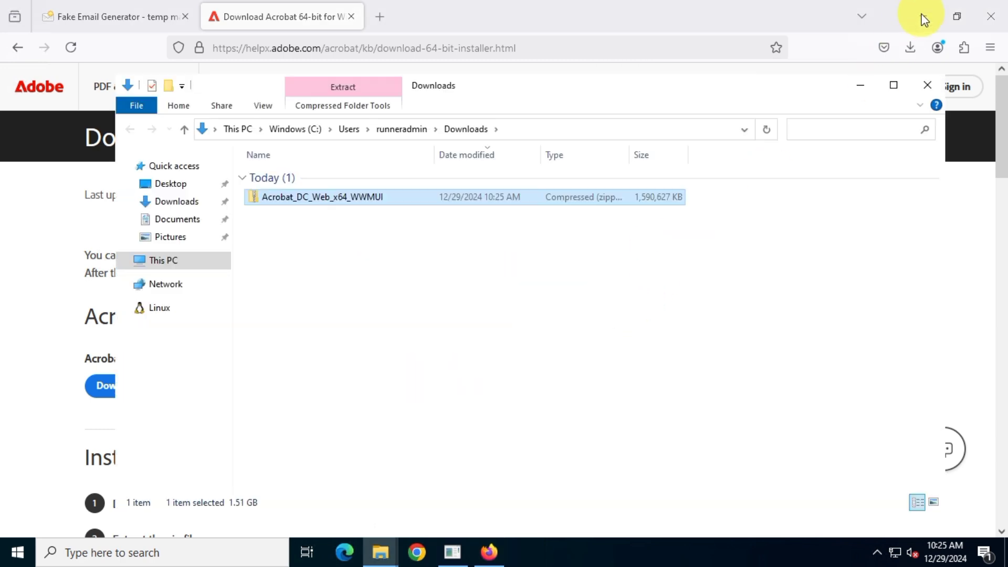
pyautogui.click(923, 18)
pyautogui.click(921, 17)
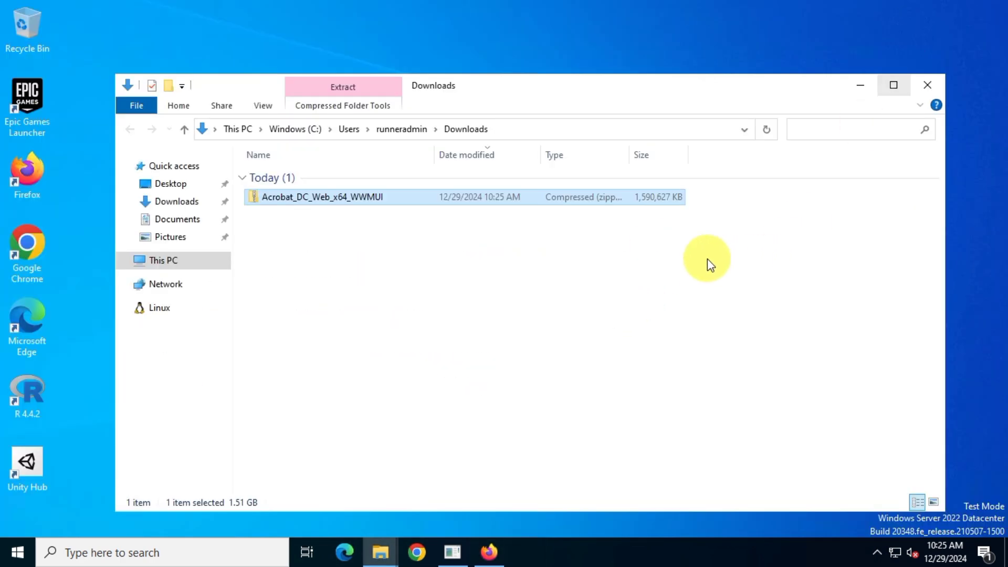
pyautogui.rightClick(371, 198)
pyautogui.moveTo(423, 263)
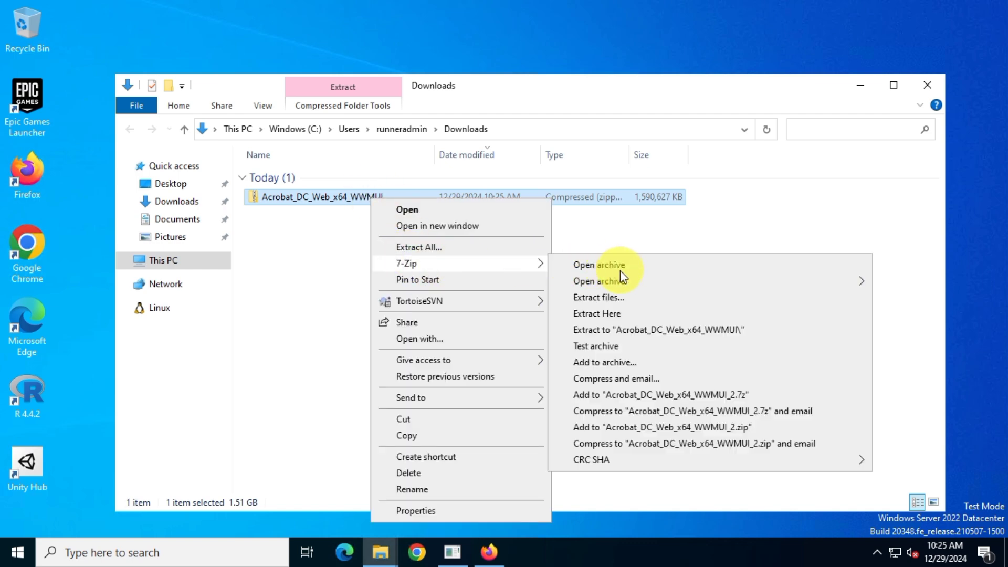
pyautogui.click(672, 318)
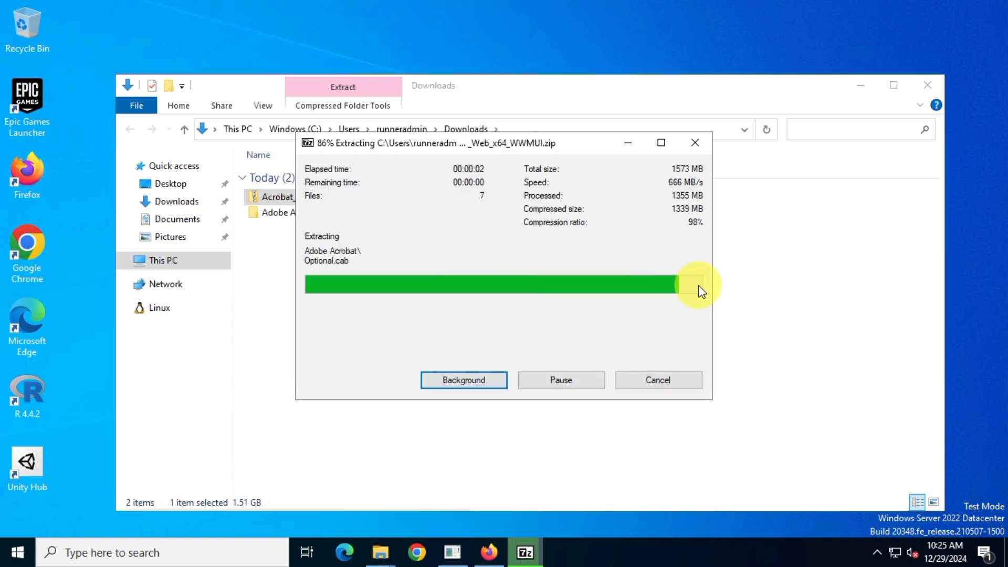
# Open the extracted Adobe Acrobat folder and bring up the setup file's actions
pyautogui.click(381, 242)
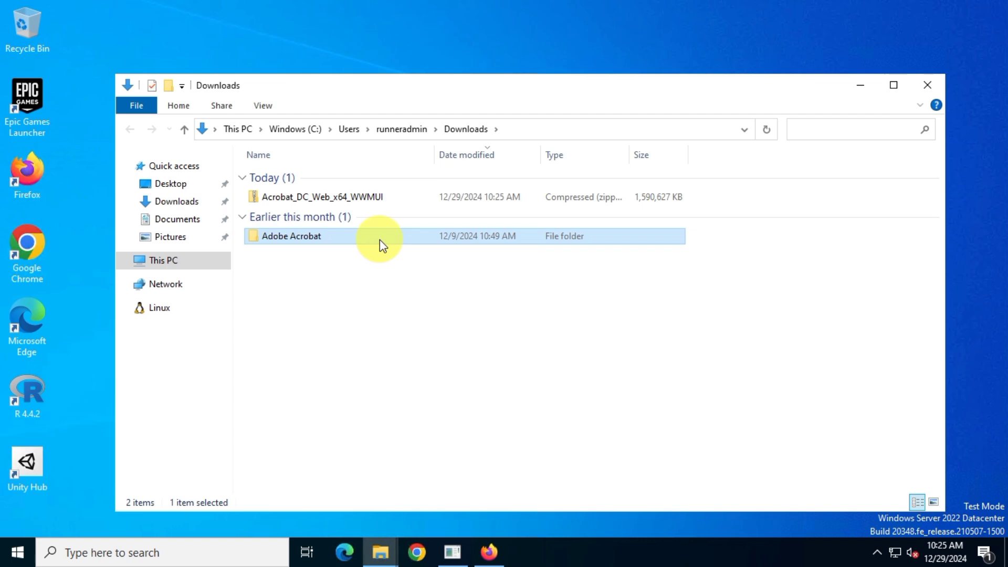
pyautogui.doubleClick(379, 239)
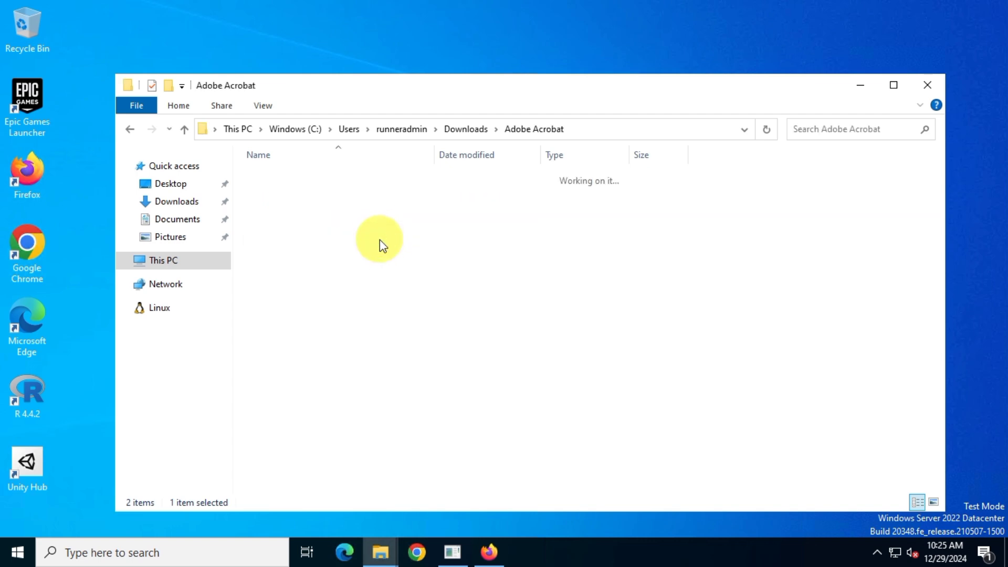
pyautogui.click(269, 331)
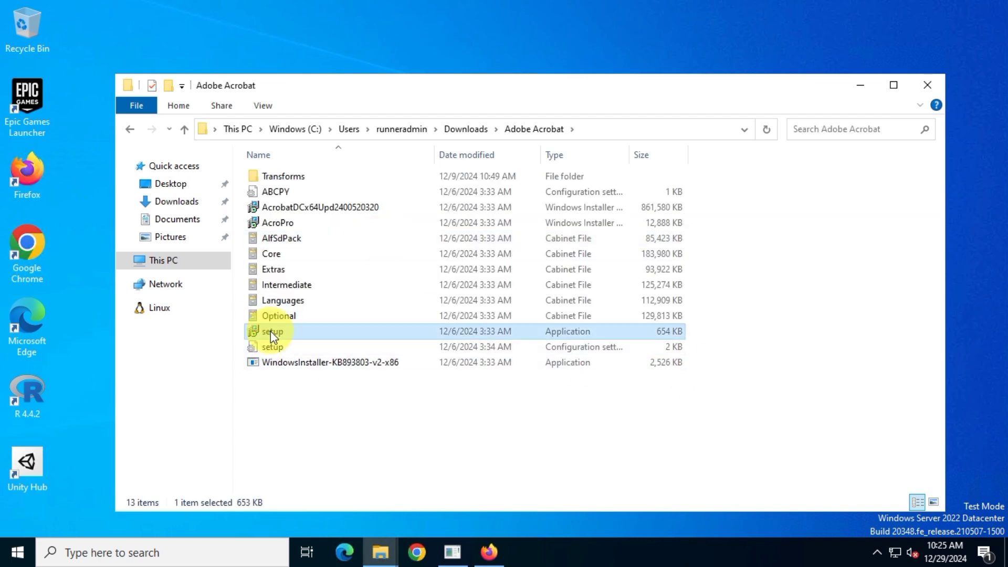
pyautogui.rightClick(360, 336)
# Run setup and install Acrobat with Adobe Genuine Service and default PDF viewer unchecked
pyautogui.click(398, 59)
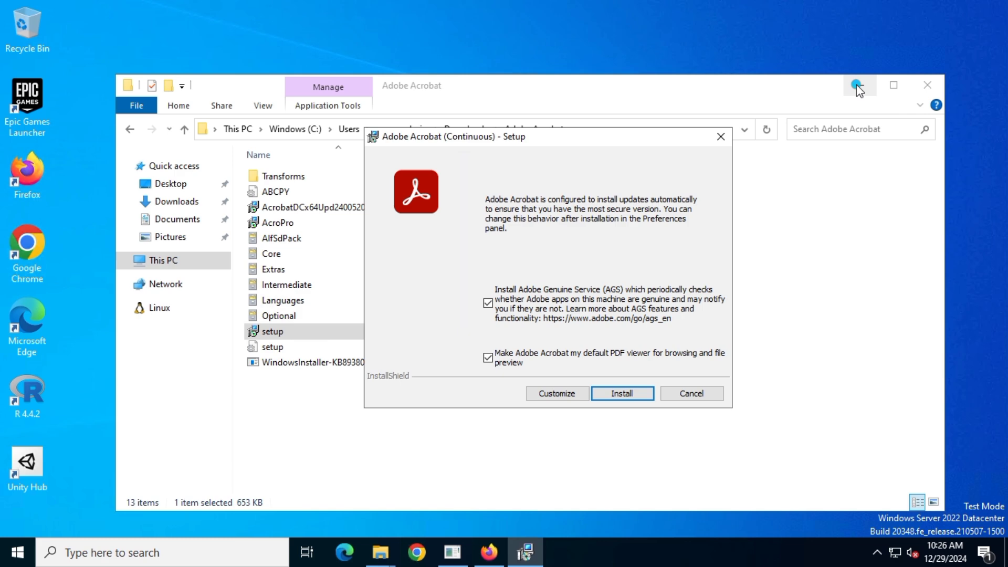
pyautogui.click(857, 86)
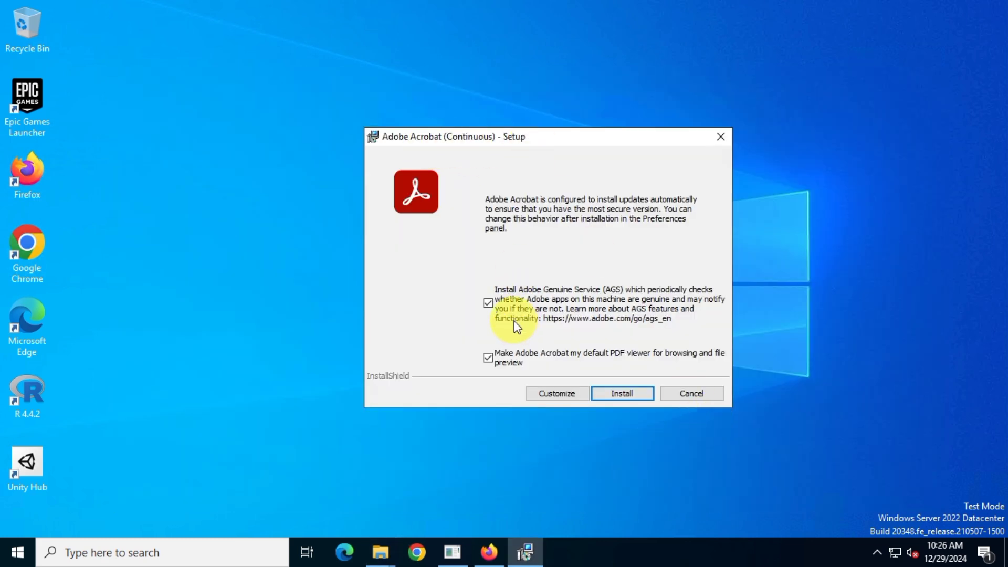
pyautogui.click(488, 303)
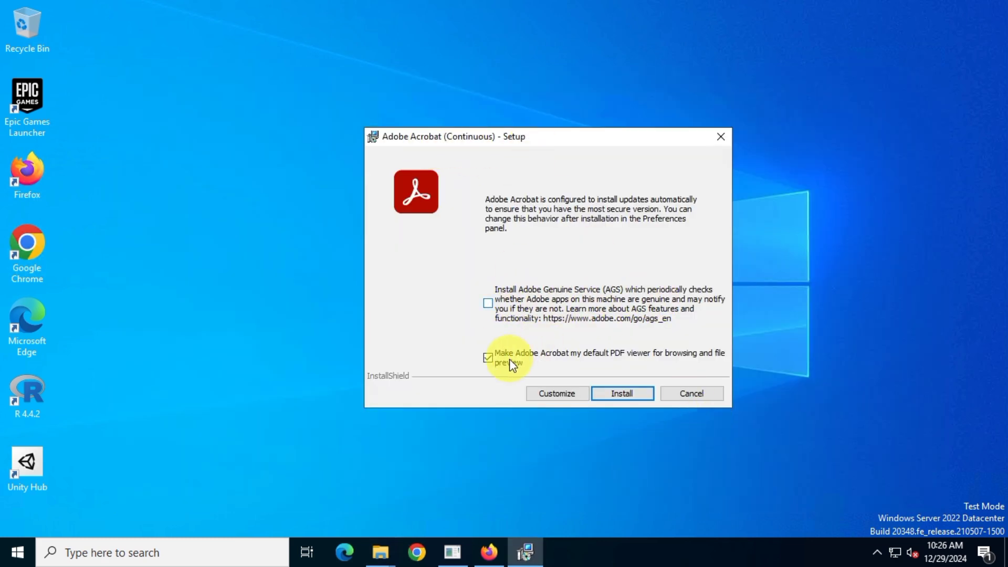
pyautogui.click(488, 358)
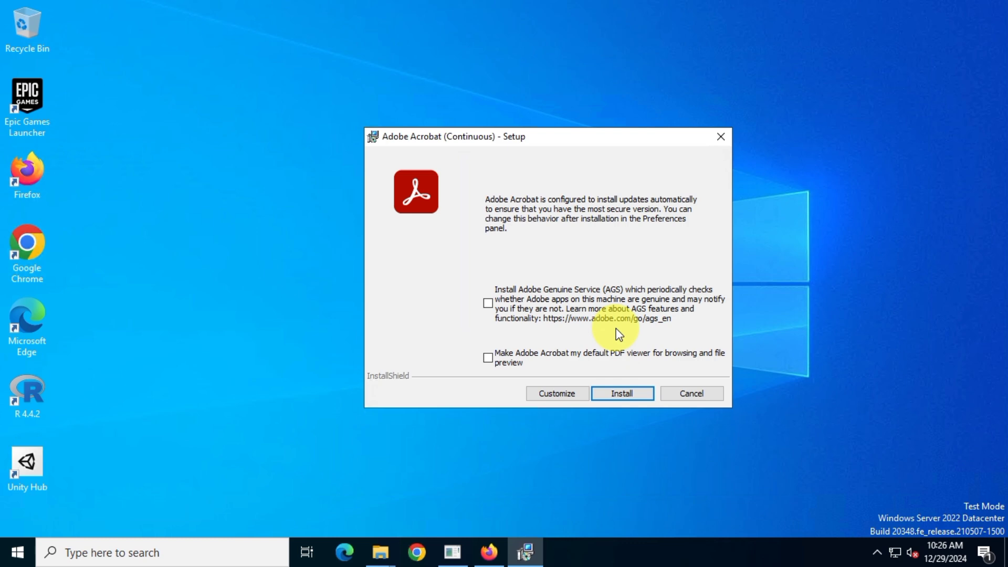
pyautogui.click(636, 390)
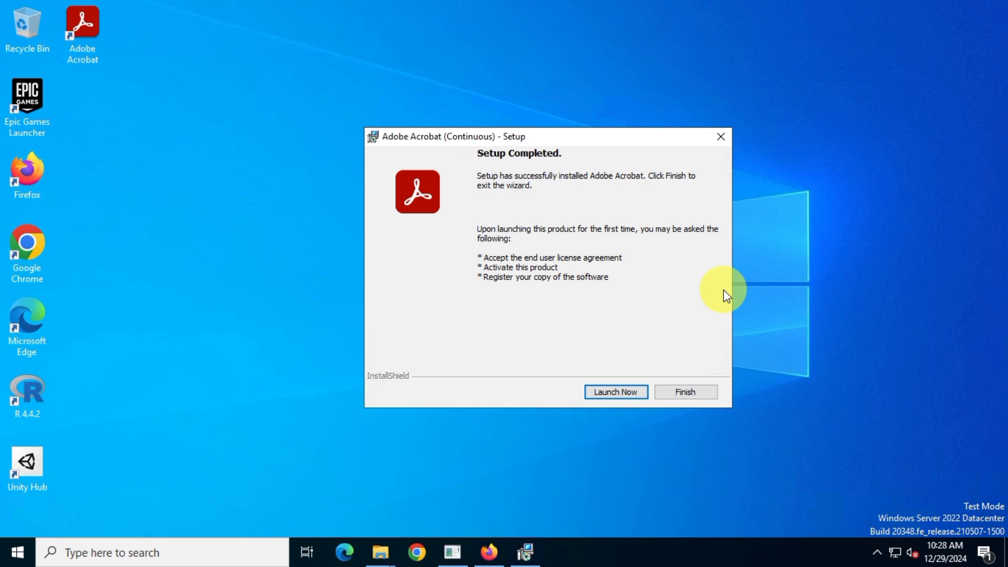
# Launch the new Acrobat, cancel its sign-in prompt, and close it with Alt+F4
pyautogui.click(638, 395)
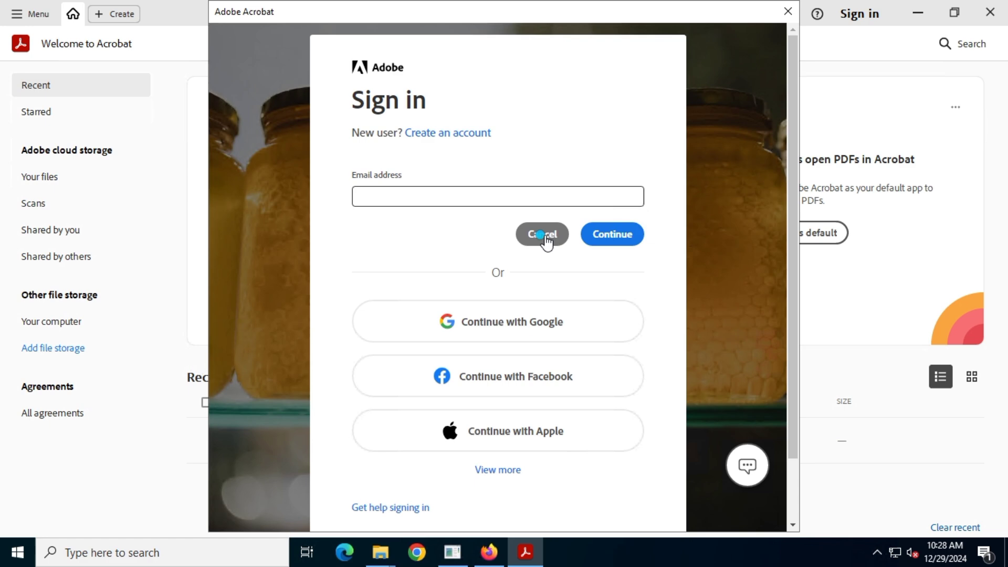
pyautogui.click(543, 236)
pyautogui.hotkey('alt', 'F4')
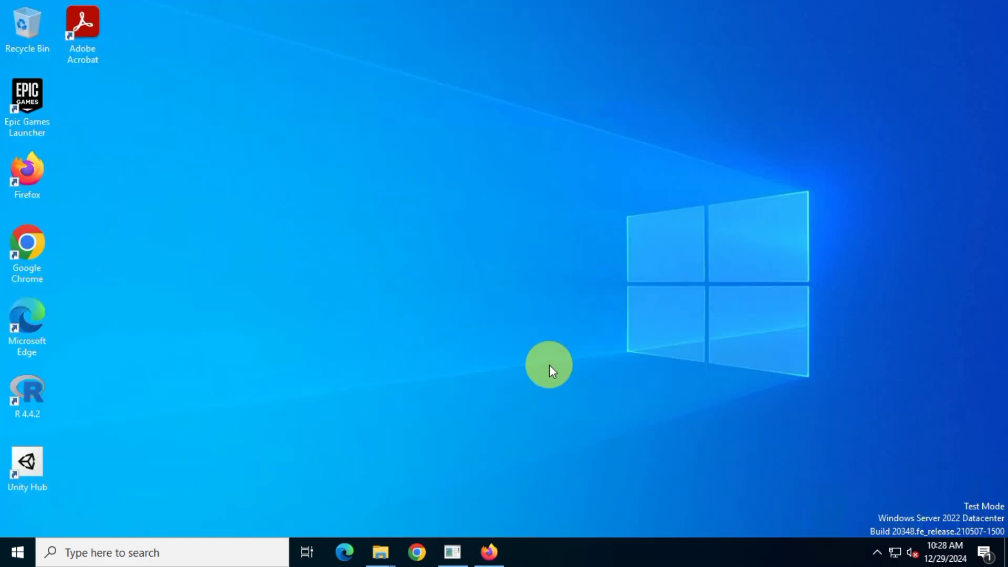
# Search for 'adobe account' in a new Firefox tab
pyautogui.click(493, 552)
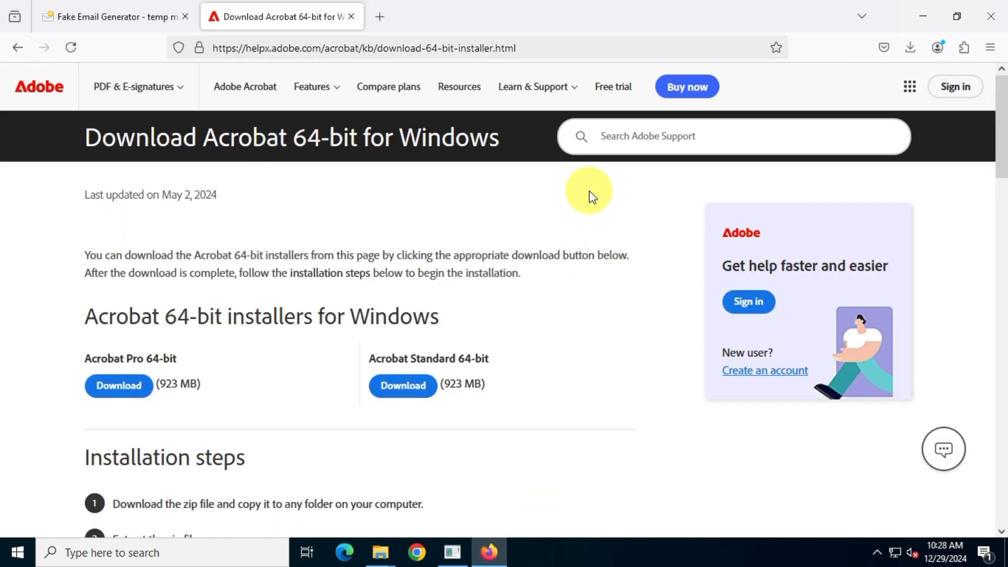
pyautogui.click(379, 21)
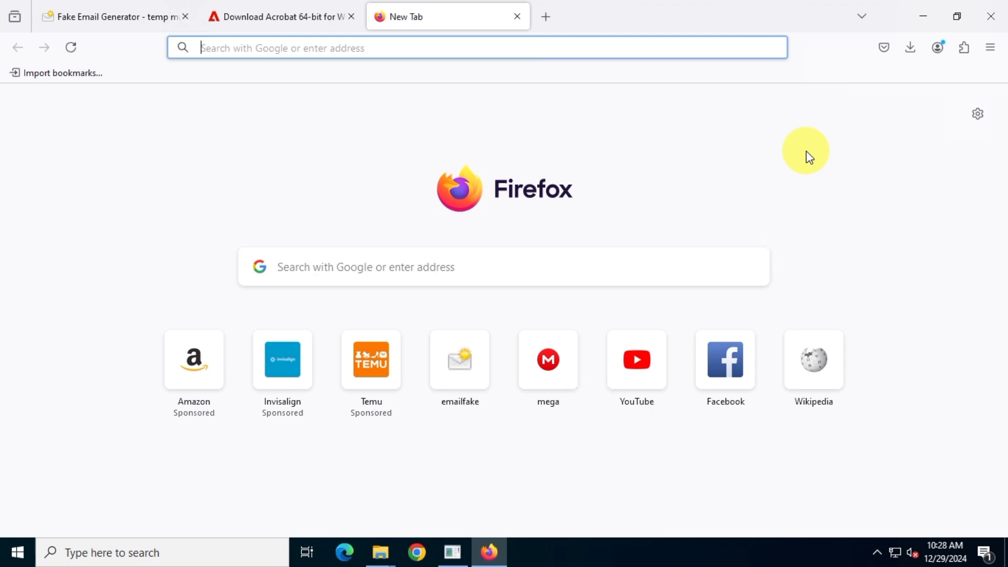
pyautogui.write('adobe account')
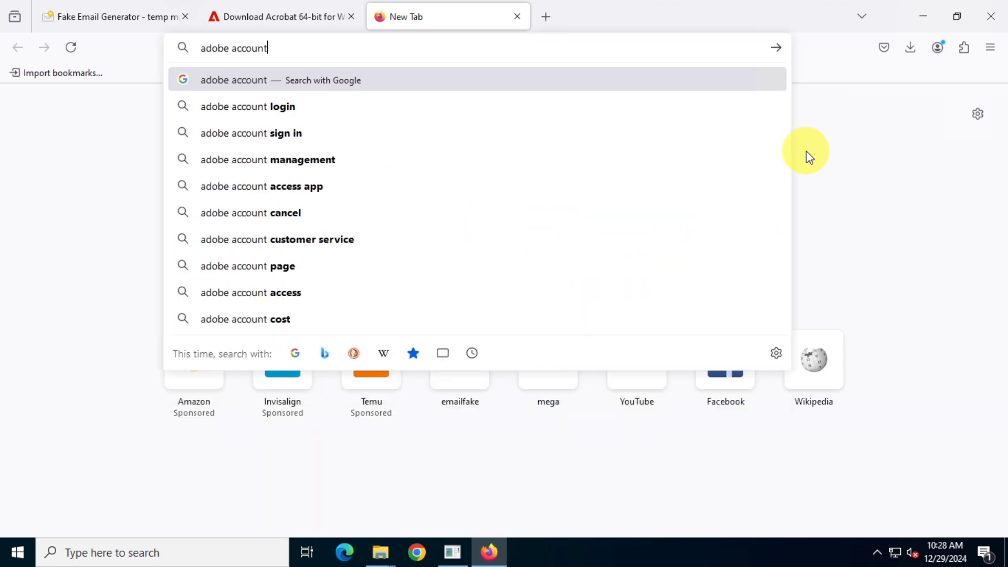
pyautogui.hotkey('ctrl', 'a')
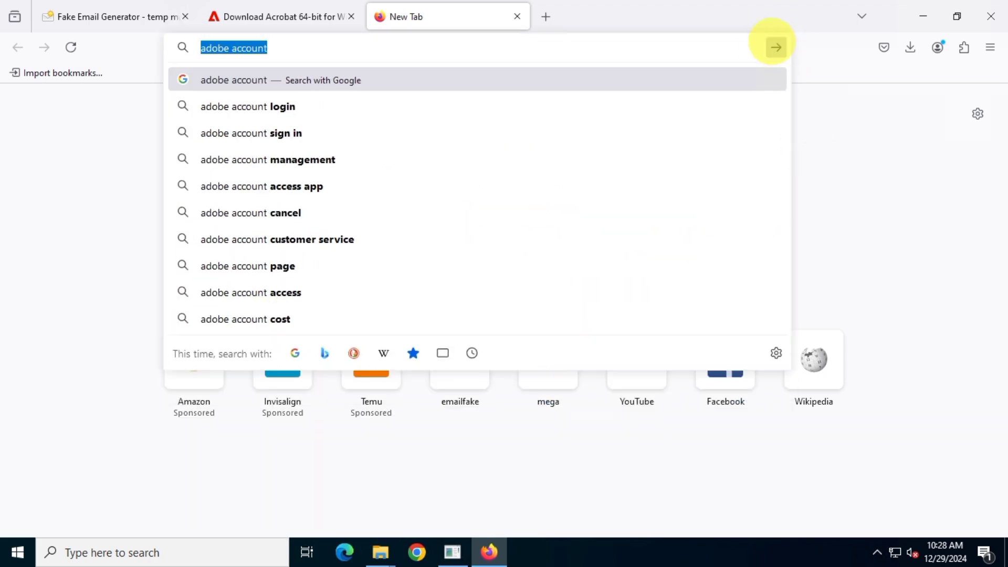
pyautogui.click(775, 47)
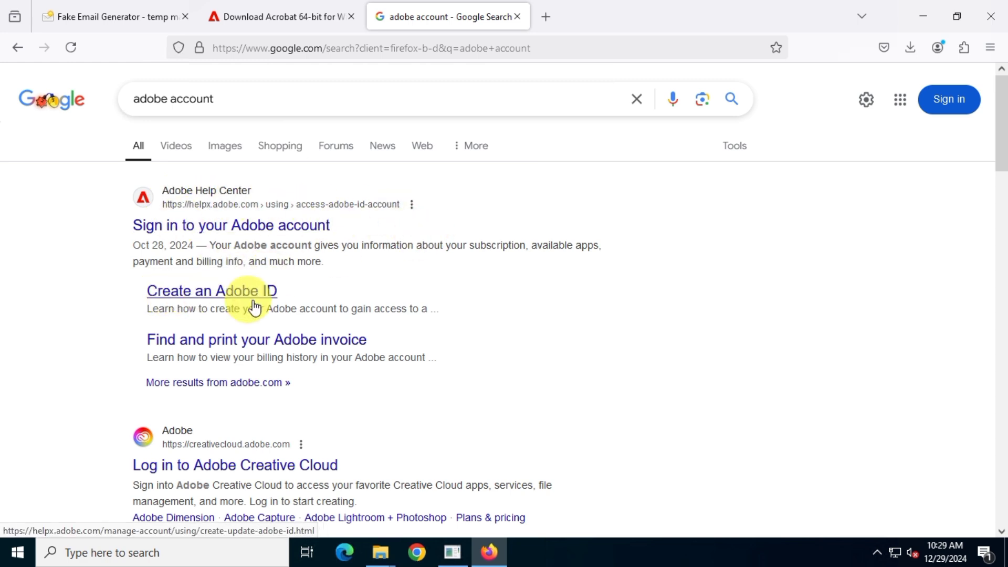
# Open the 'Create an Adobe ID' help article and follow its account.adobe.com link
pyautogui.click(270, 297)
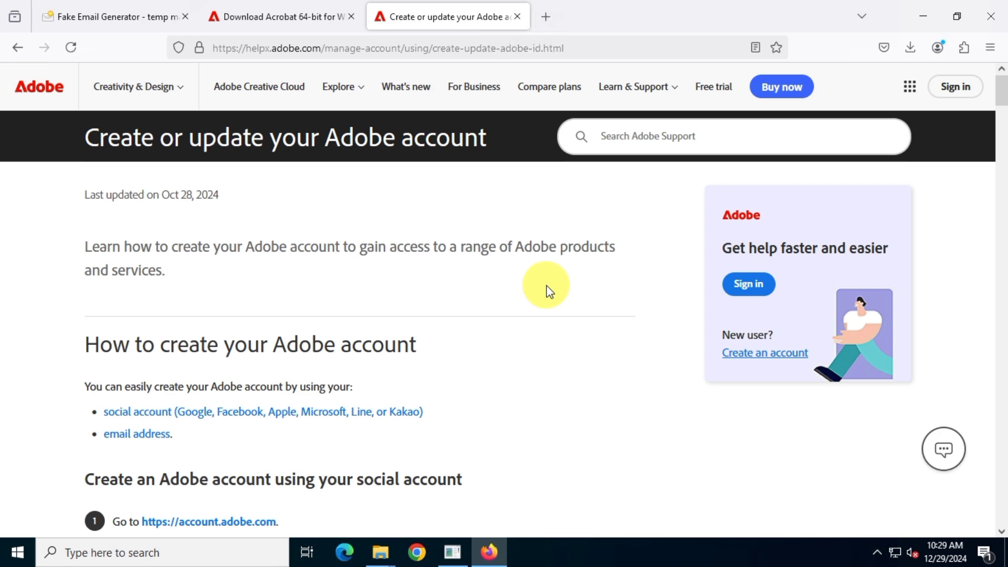
pyautogui.scroll(-2, 548, 290)
pyautogui.scroll(-2, 549, 290)
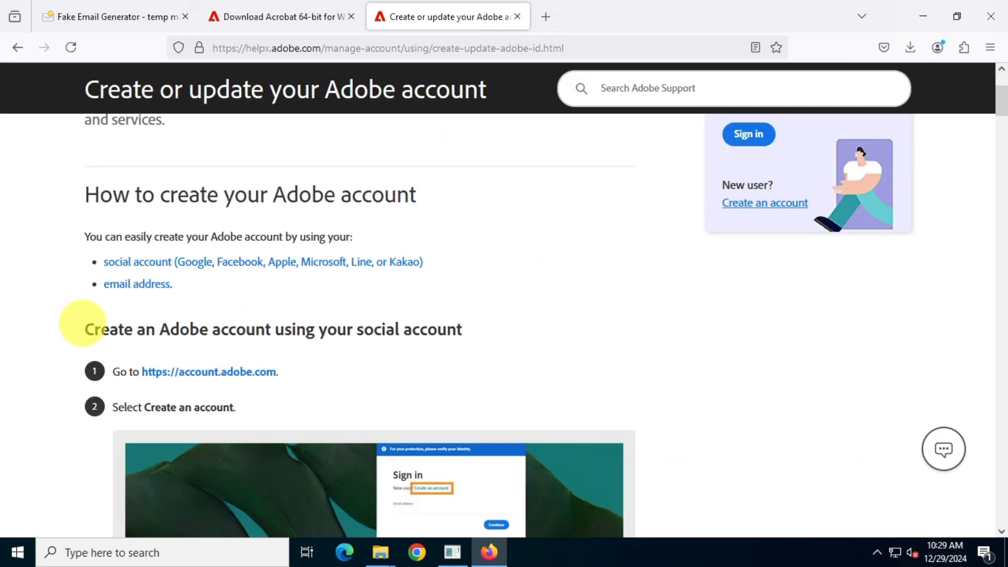
pyautogui.moveTo(80, 329); pyautogui.dragTo(450, 325)
pyautogui.click(450, 324)
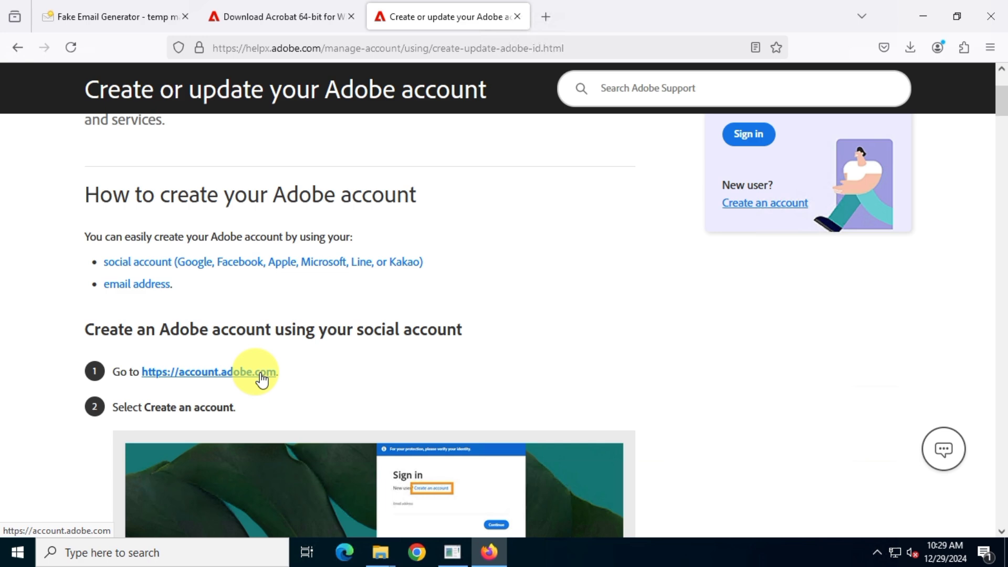
pyautogui.click(248, 376)
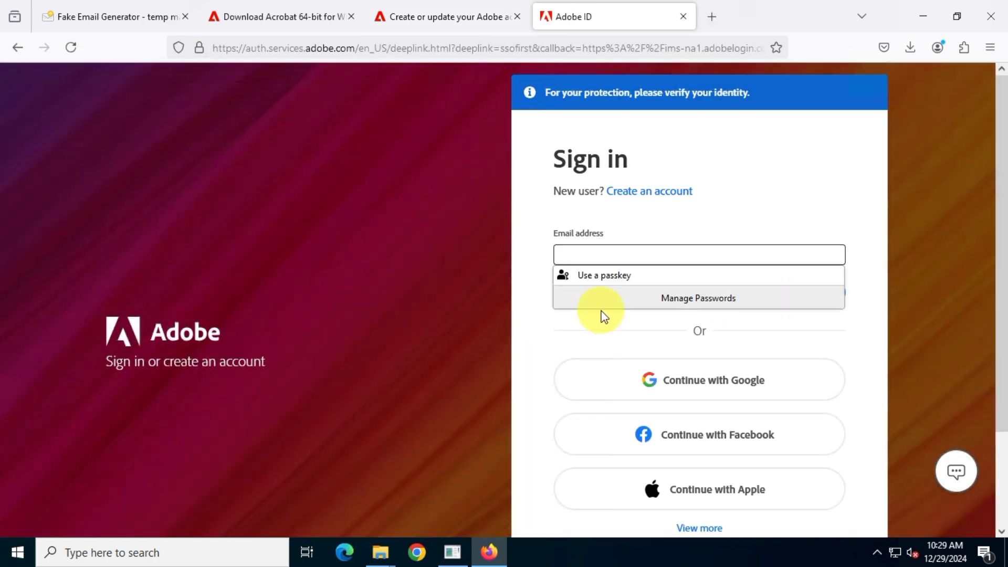
# Choose Create an account, paste the e-mail address, enter a password, and continue to step 2
pyautogui.click(680, 195)
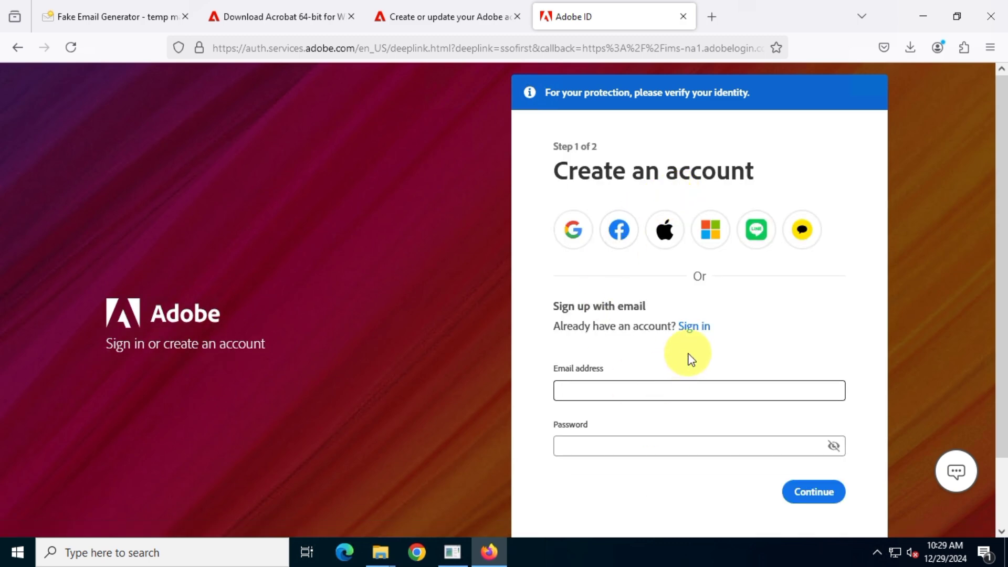
pyautogui.scroll(-2, 688, 359)
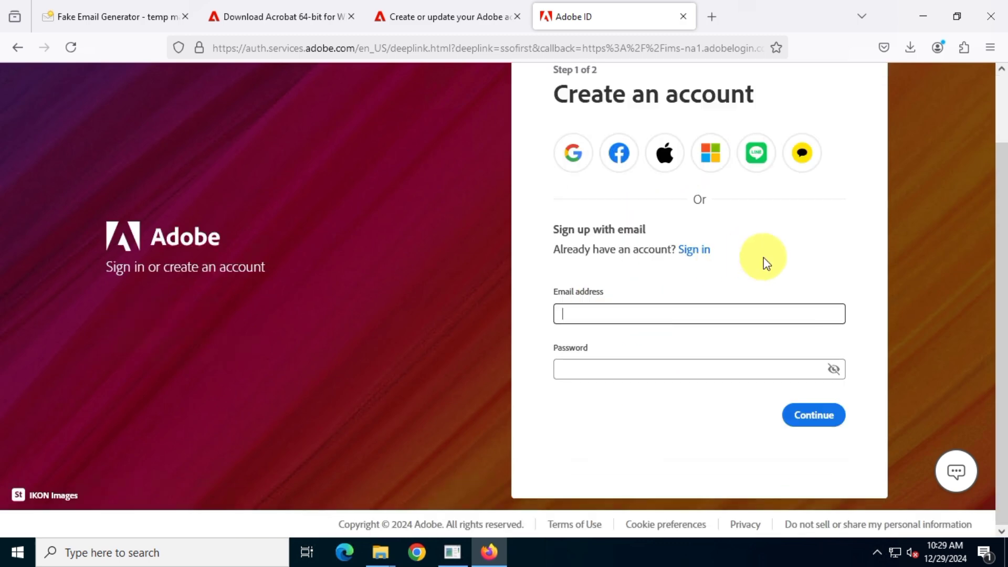
pyautogui.rightClick(607, 310)
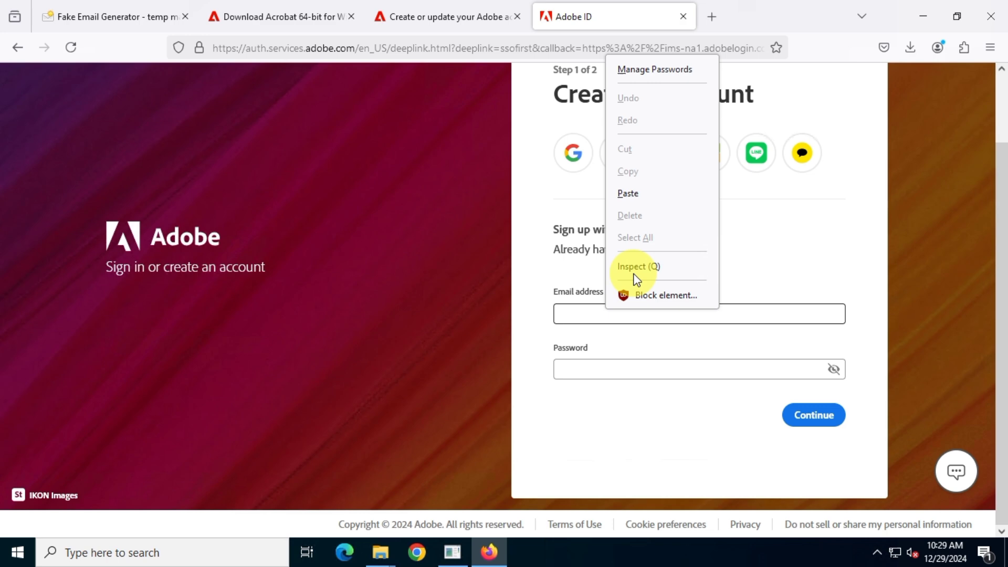
pyautogui.click(632, 193)
pyautogui.click(603, 367)
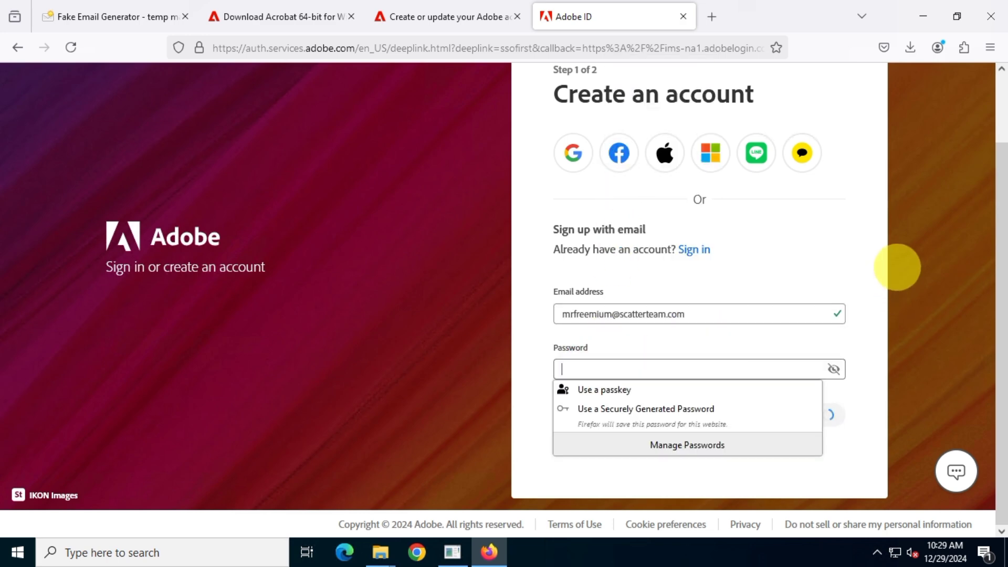
pyautogui.write('M')
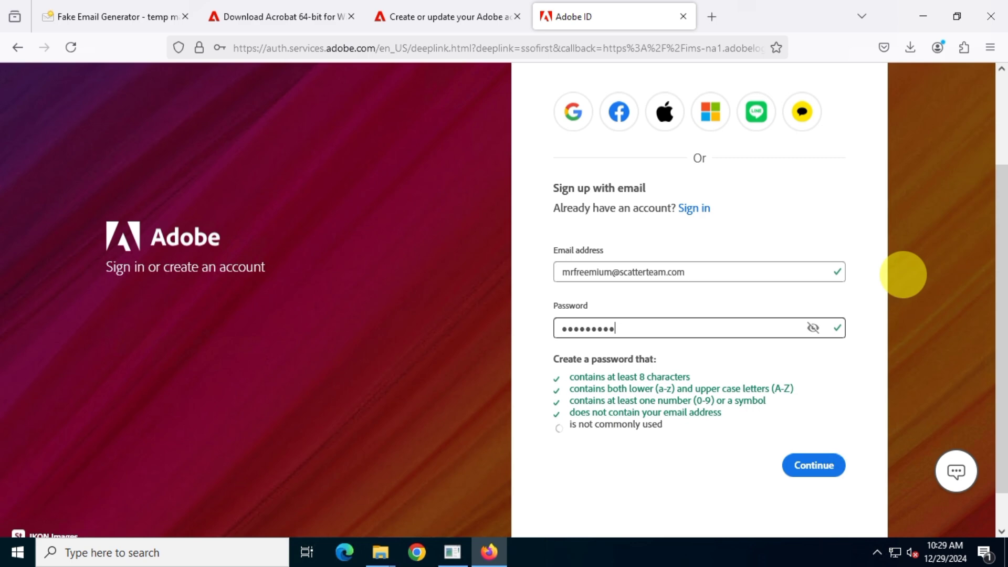
pyautogui.click(828, 472)
# Decline saving the password, enter the last name and October 1995 birth date, then create the account
pyautogui.click(428, 230)
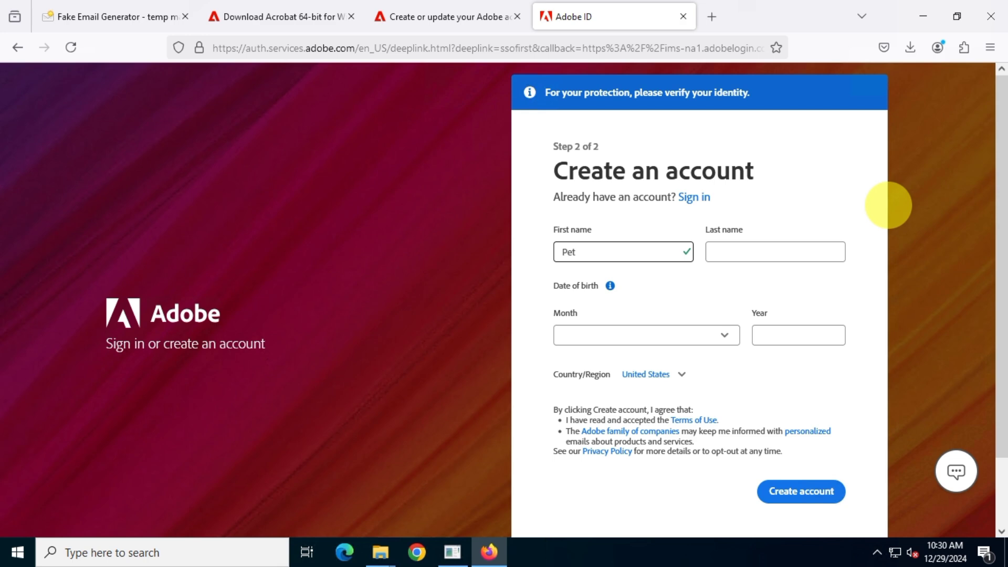
pyautogui.press('Tab')
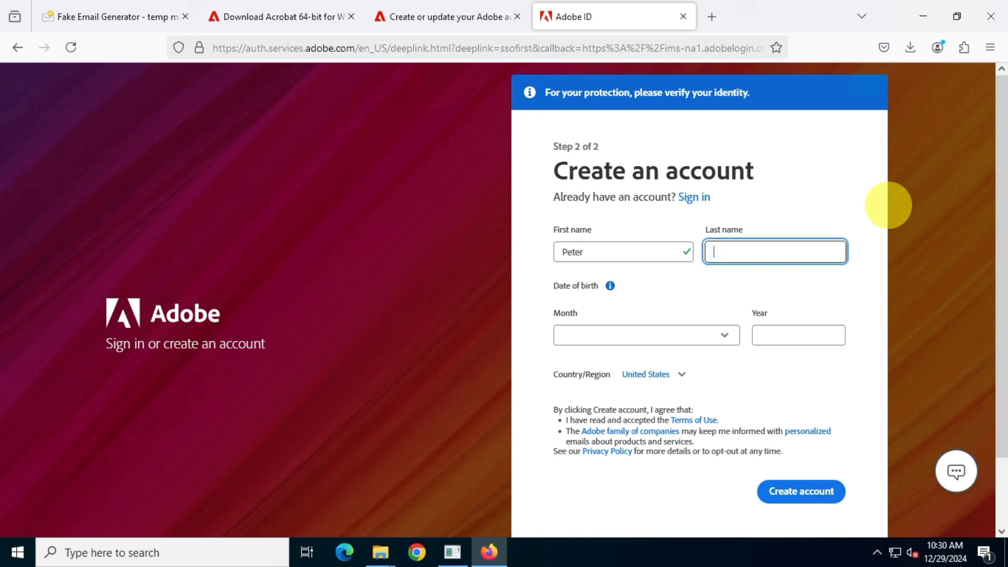
pyautogui.write('Anderson')
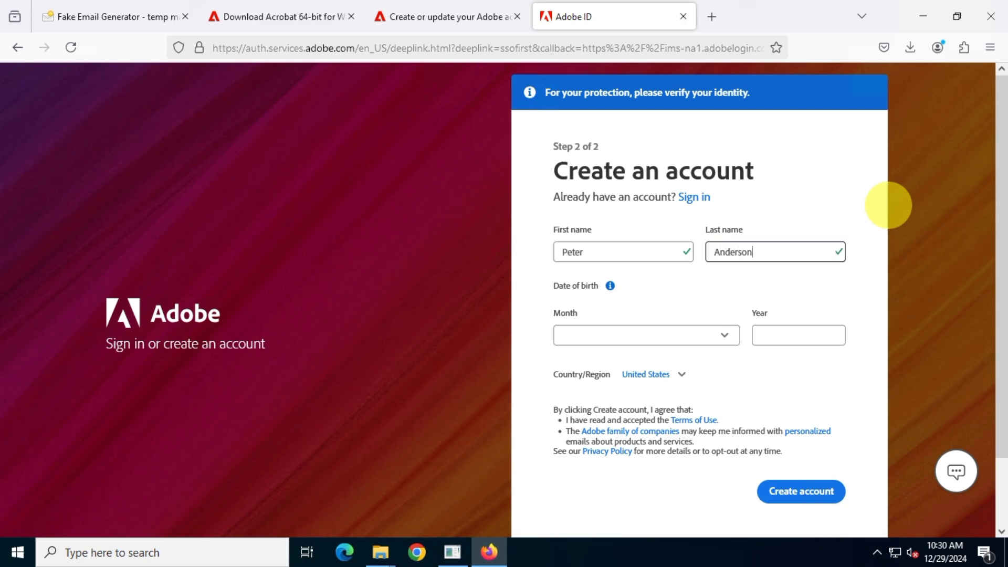
pyautogui.click(722, 334)
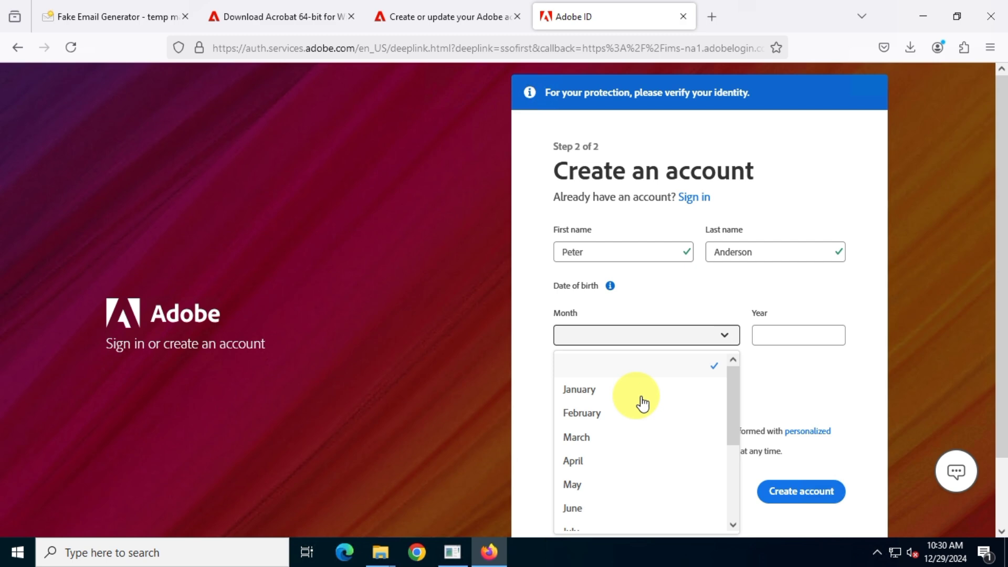
pyautogui.scroll(-3, 604, 472)
pyautogui.click(585, 474)
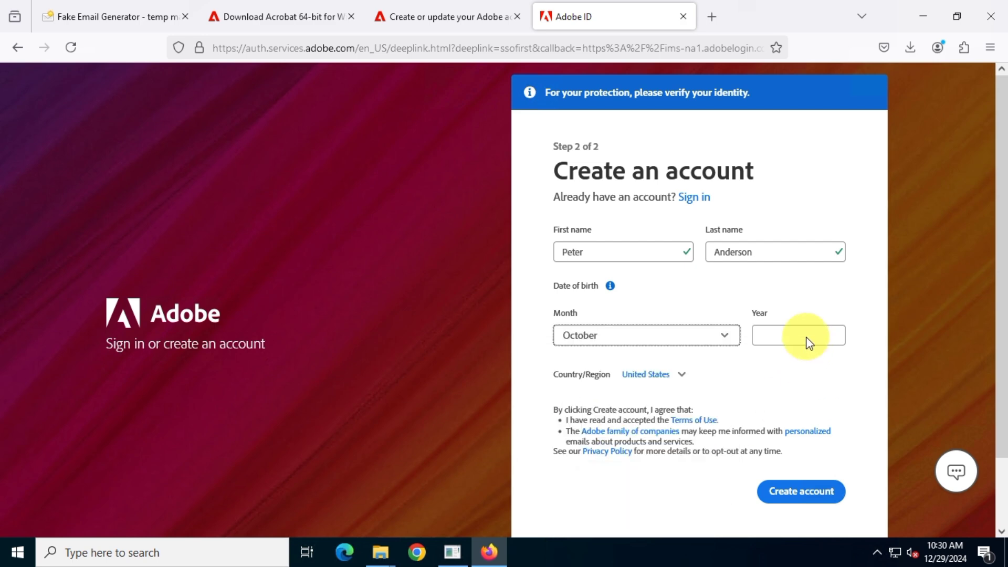
pyautogui.click(809, 344)
pyautogui.write('1995')
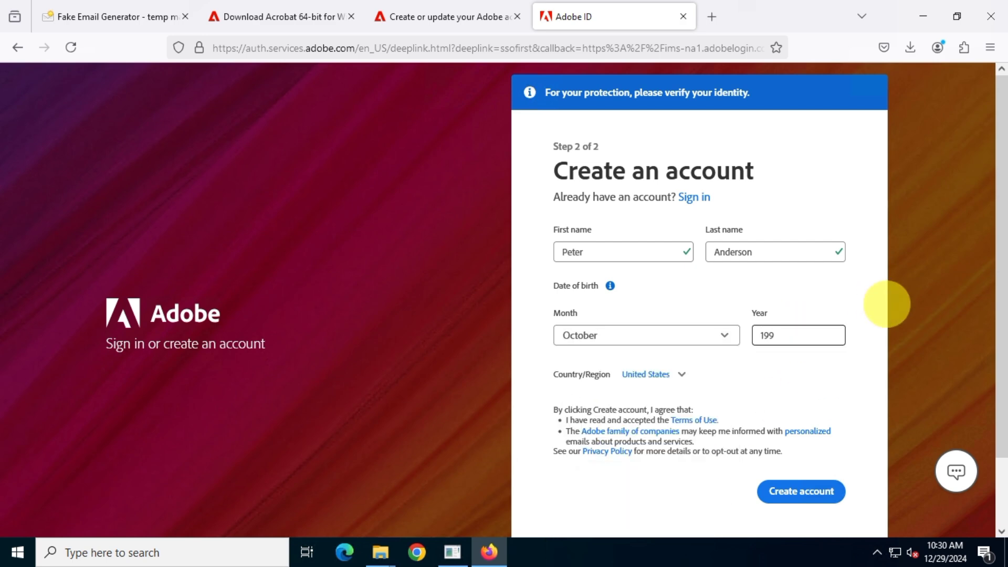
pyautogui.click(828, 493)
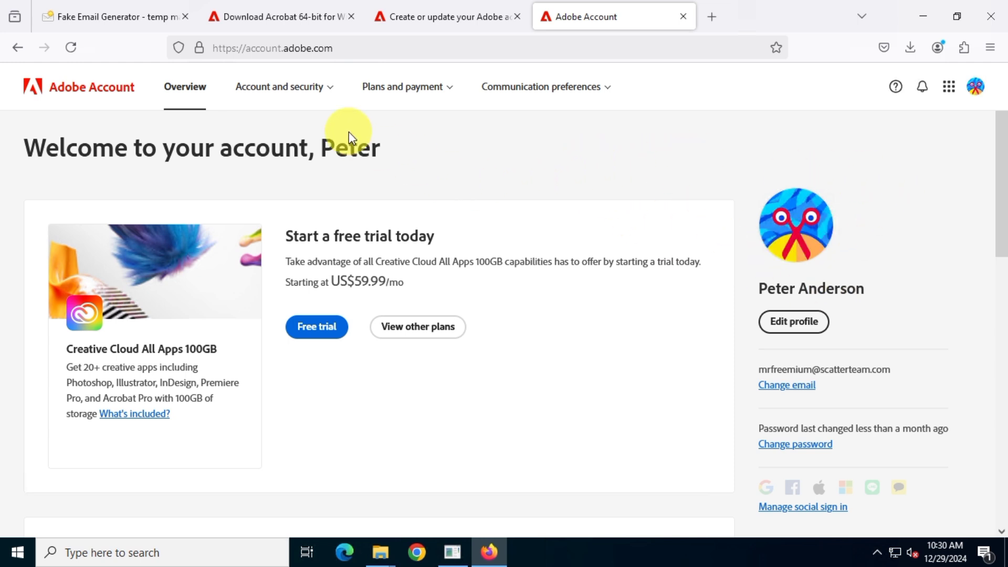
# On the Account profile page, send a verification email to the unverified primary address
pyautogui.click(330, 92)
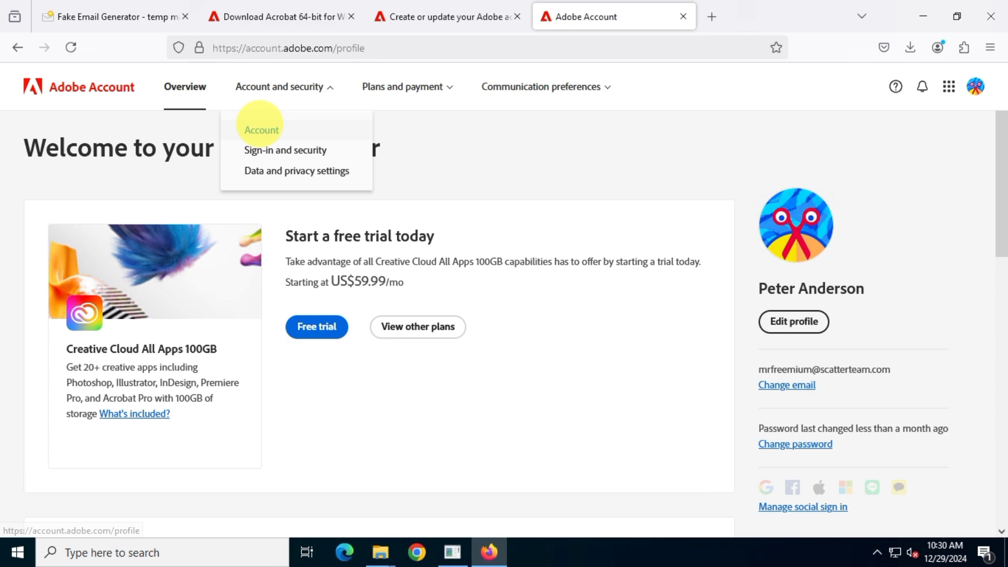
pyautogui.click(263, 131)
pyautogui.scroll(-5, 573, 191)
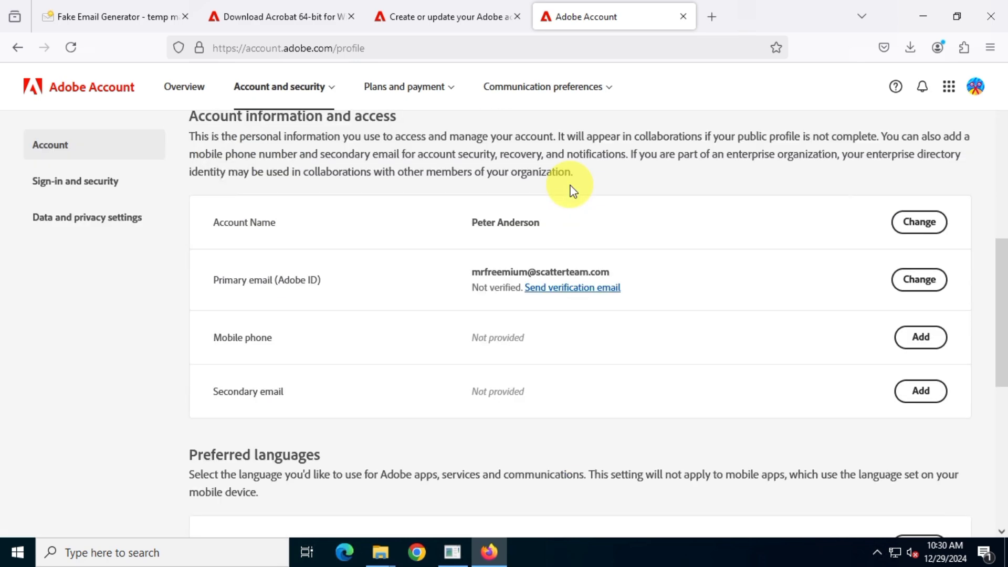
pyautogui.moveTo(471, 288); pyautogui.dragTo(522, 288)
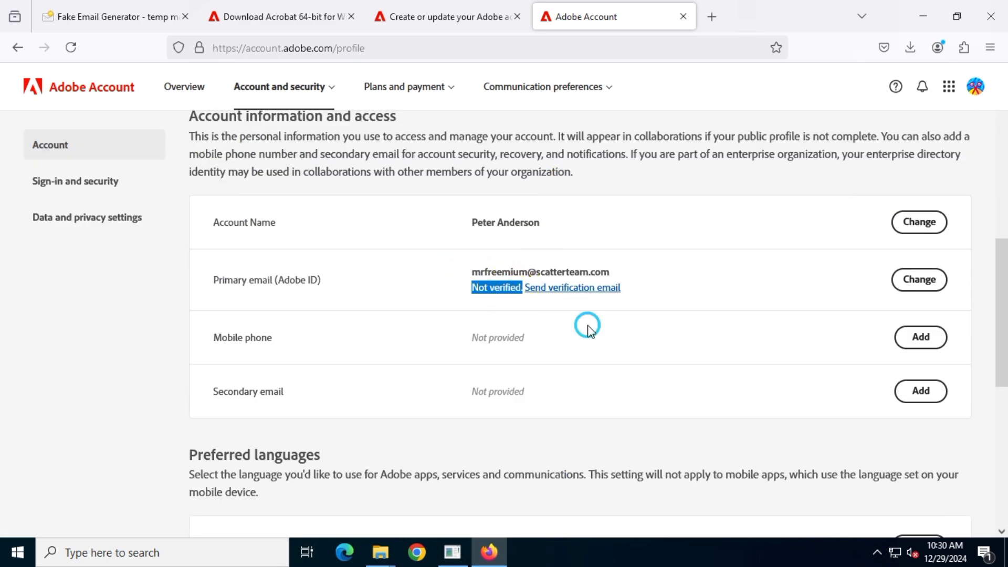
pyautogui.click(604, 289)
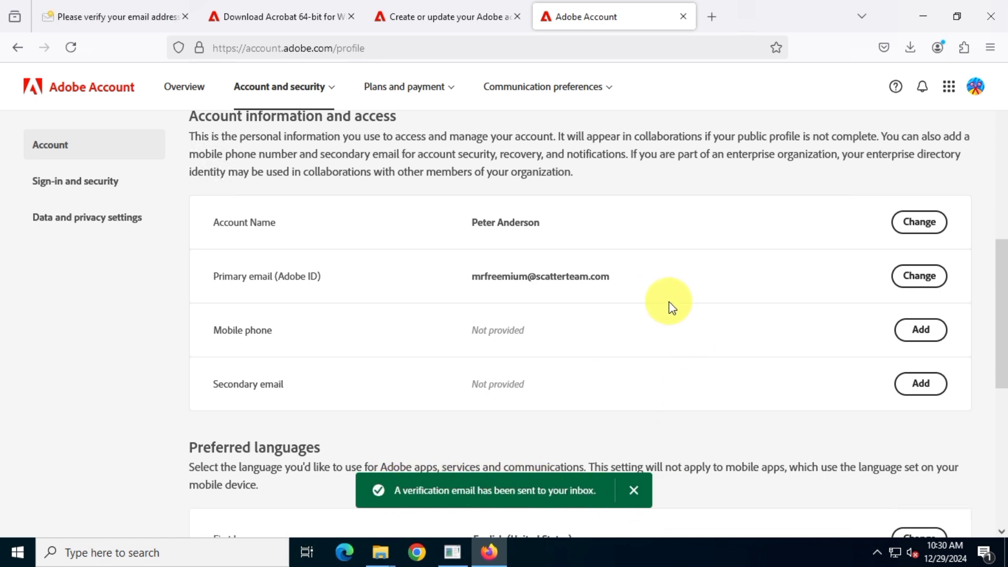
# Open Adobe's verification email in the mail tab and follow its link to confirm the address
pyautogui.click(116, 17)
pyautogui.moveTo(112, 103); pyautogui.dragTo(278, 104)
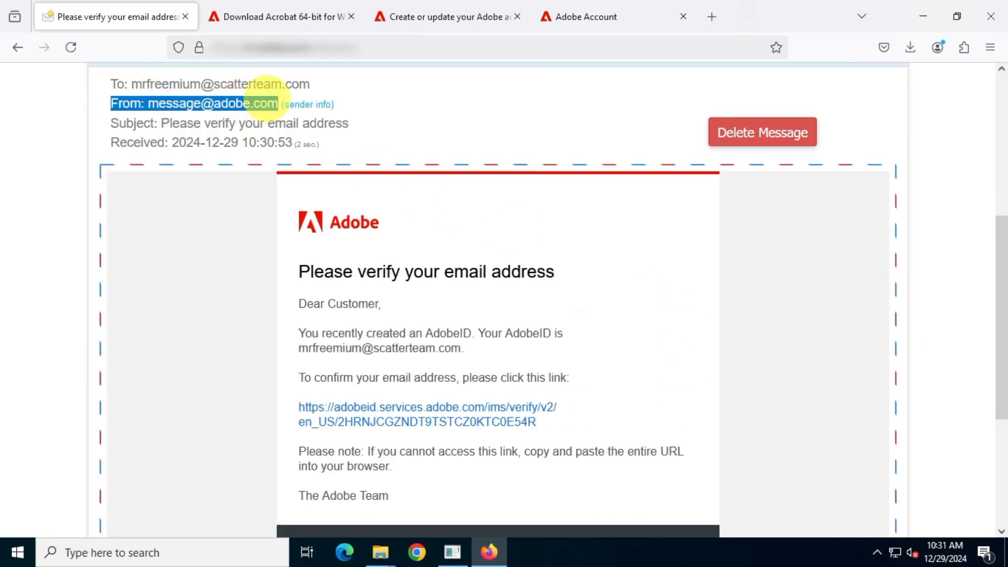
pyautogui.moveTo(158, 123); pyautogui.dragTo(506, 130)
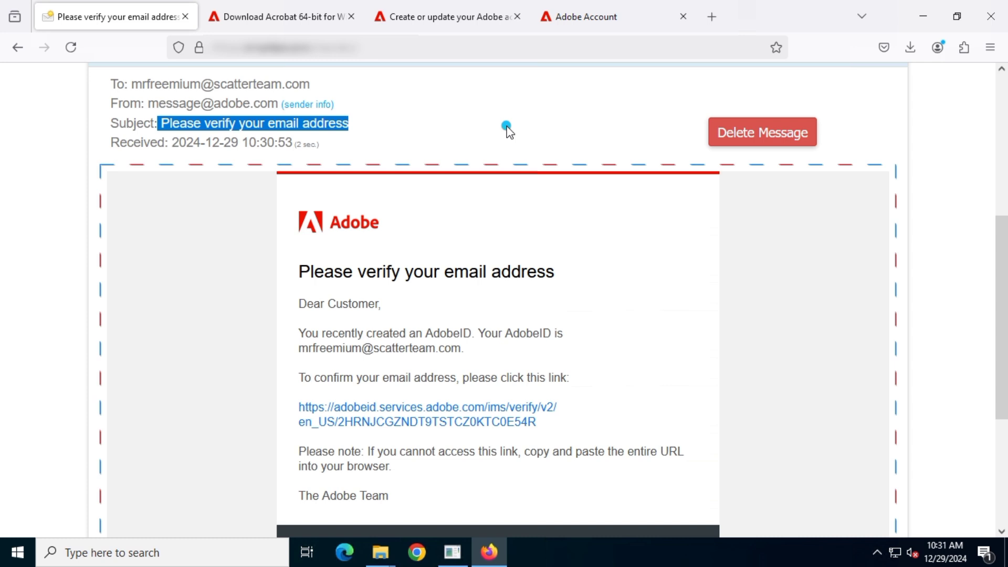
pyautogui.click(445, 455)
pyautogui.click(513, 410)
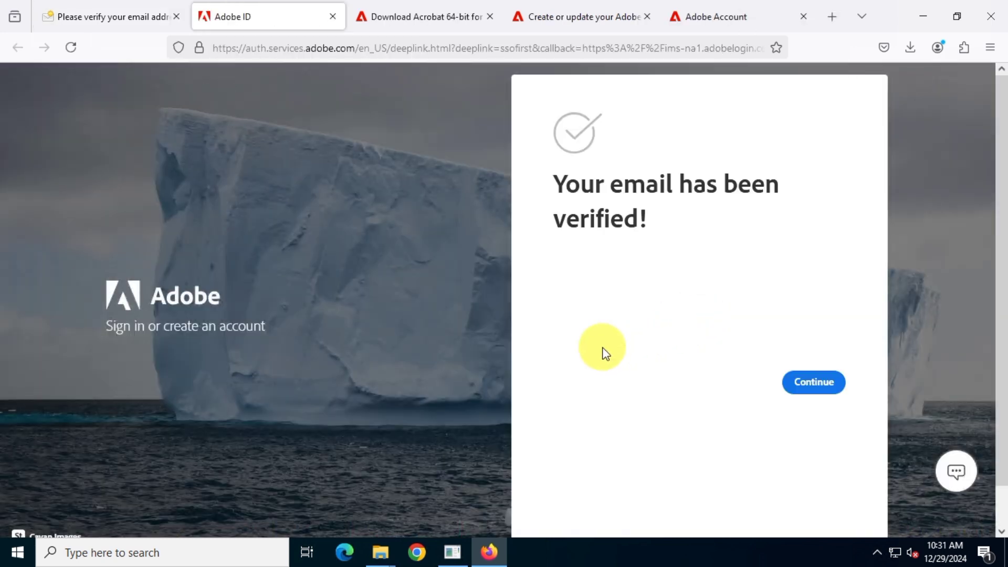
pyautogui.moveTo(548, 171); pyautogui.dragTo(692, 252)
pyautogui.click(692, 252)
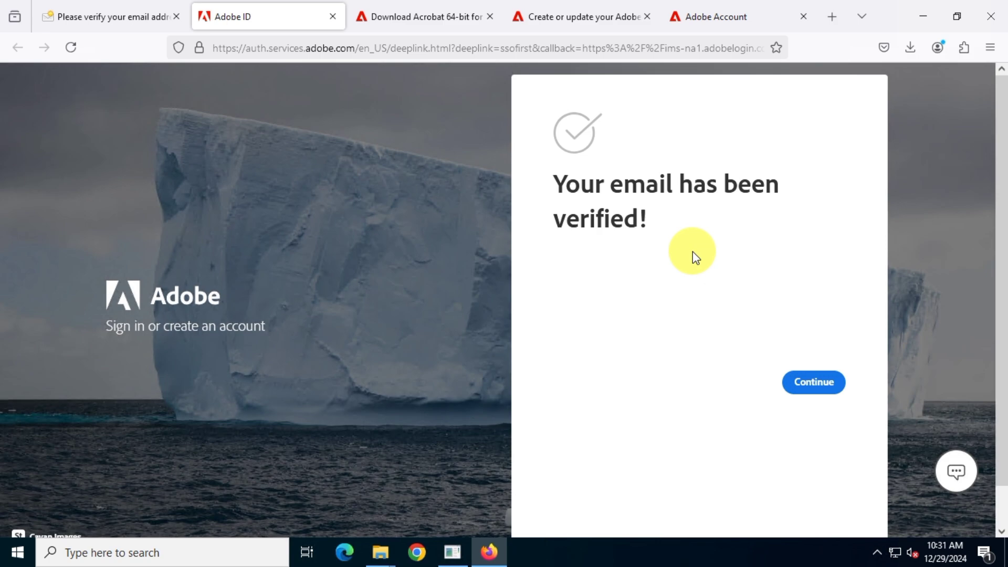
# Go back to the Adobe Account overview and view the other available plans
pyautogui.click(721, 19)
pyautogui.scroll(5, 601, 286)
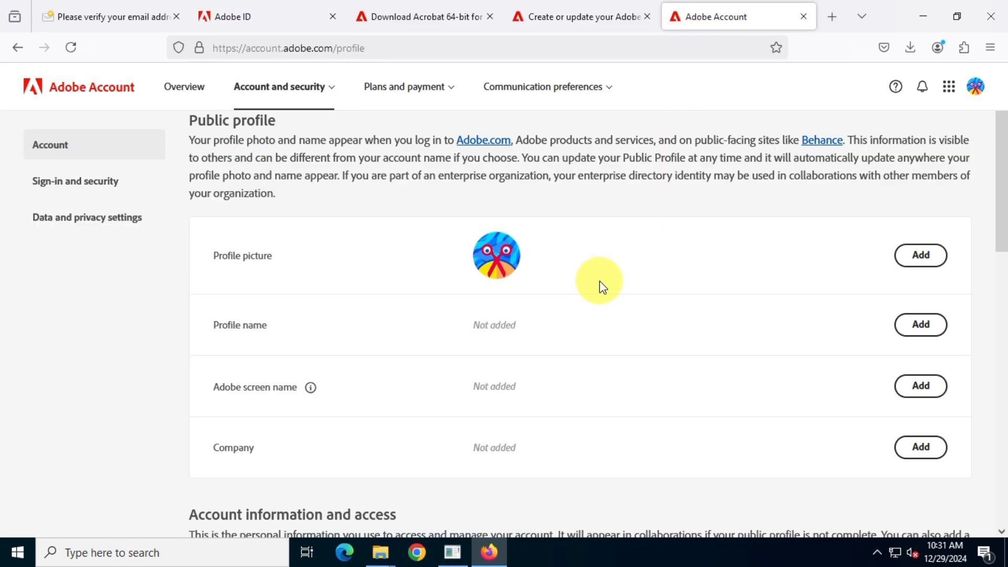
pyautogui.scroll(2, 602, 287)
pyautogui.click(83, 89)
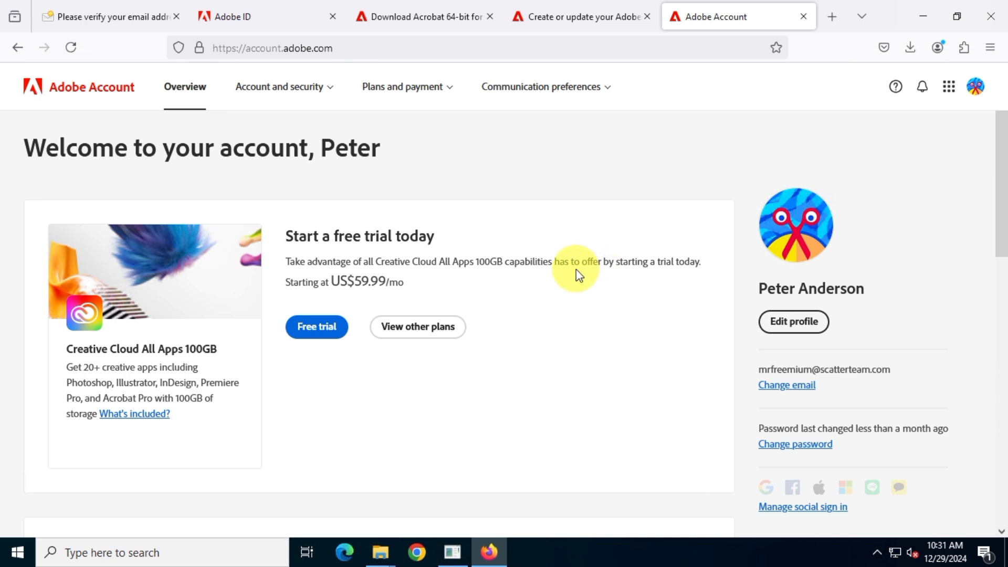
pyautogui.moveTo(279, 235); pyautogui.dragTo(435, 235)
pyautogui.click(438, 331)
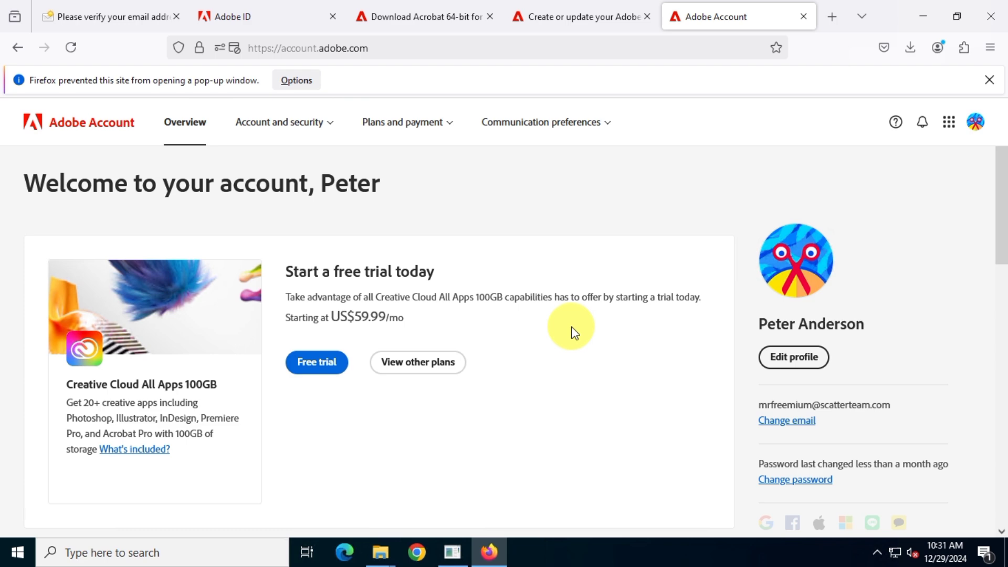
# Start the Acrobat Pro free trial and continue without the AI Assistant add-on
pyautogui.scroll(-2, 572, 331)
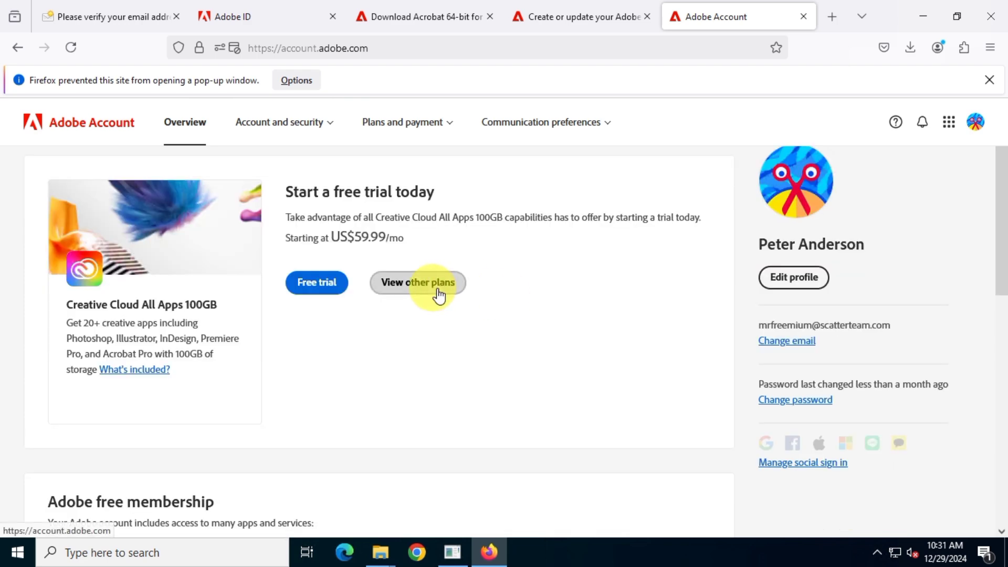
pyautogui.scroll(-3, 439, 293)
pyautogui.scroll(-4, 439, 292)
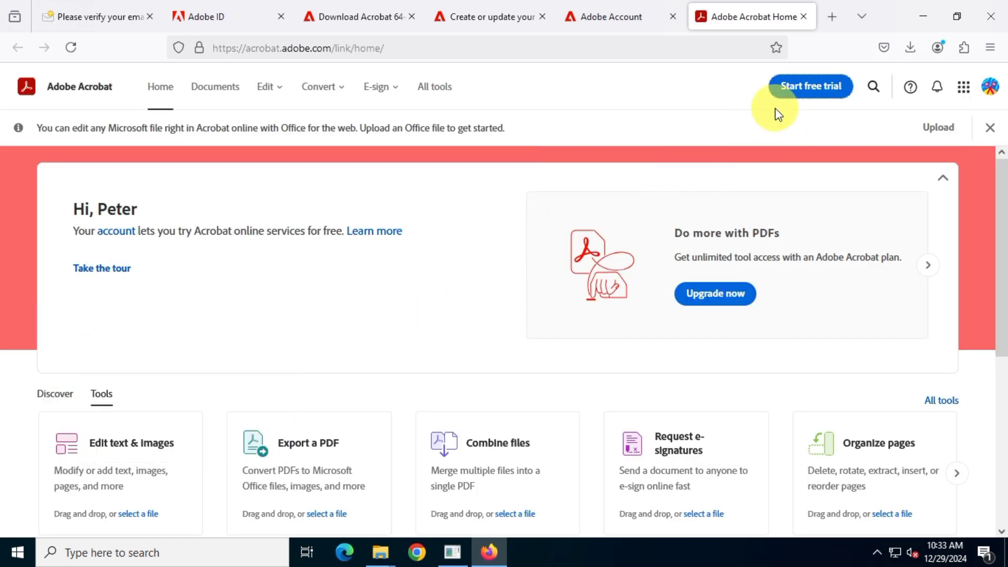
pyautogui.click(813, 87)
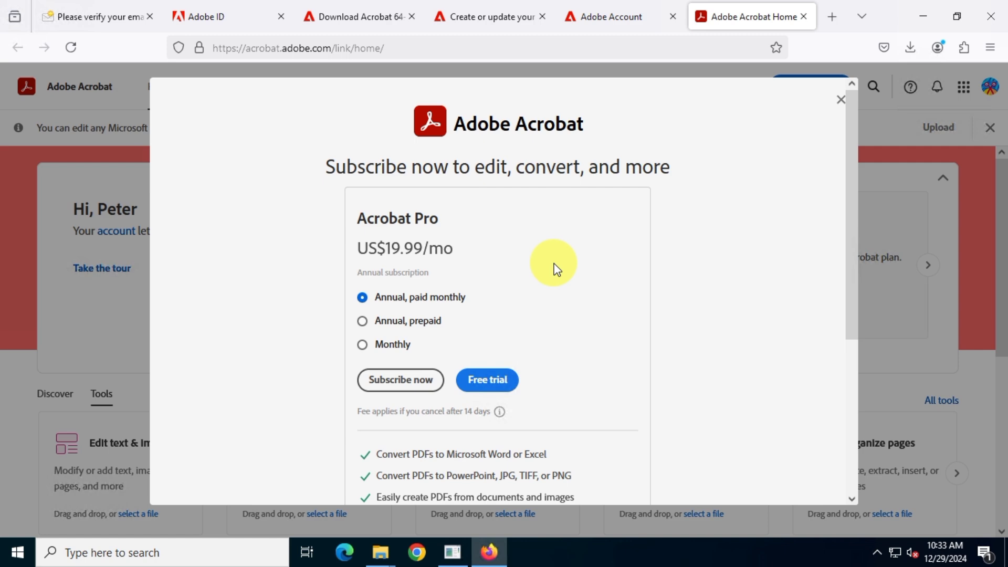
pyautogui.scroll(-5, 540, 218)
pyautogui.scroll(5, 535, 213)
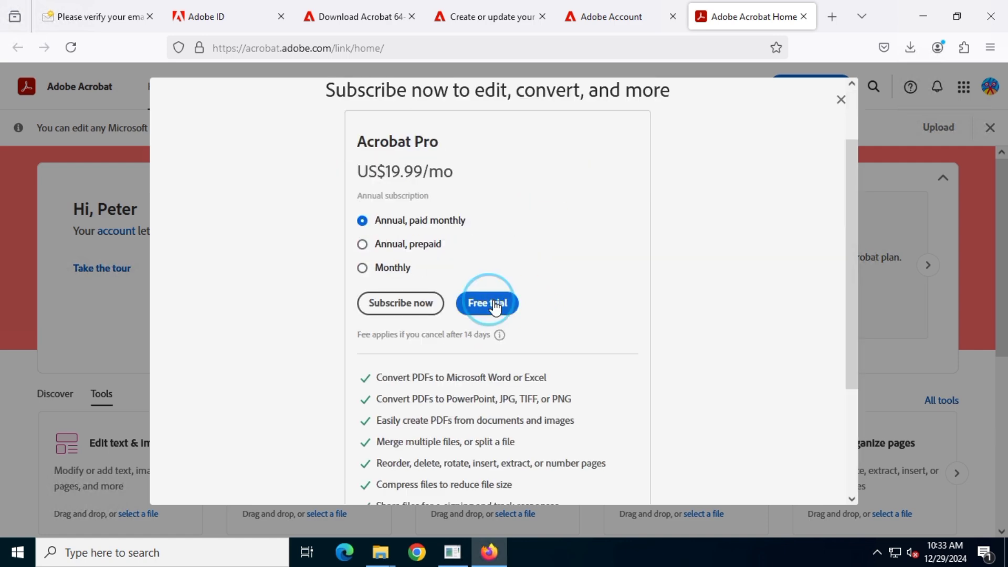
pyautogui.click(484, 302)
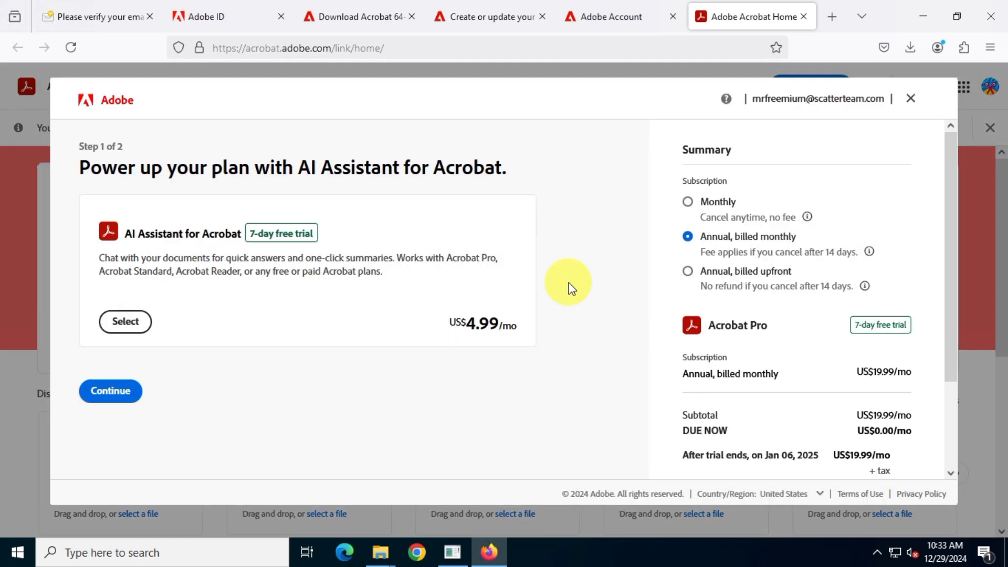
pyautogui.click(115, 392)
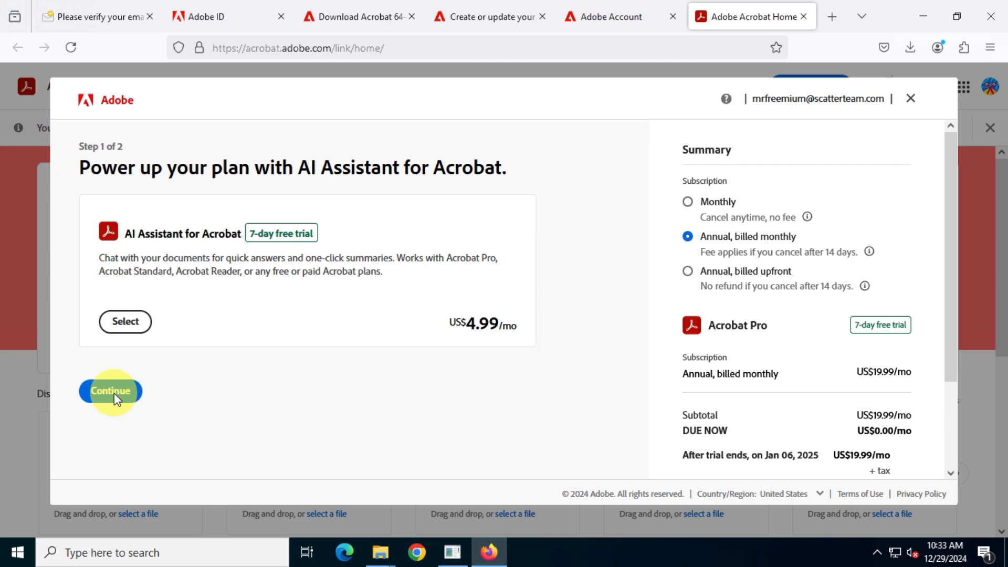
# Choose credit/debit card payment and begin entering the card number
pyautogui.click(294, 261)
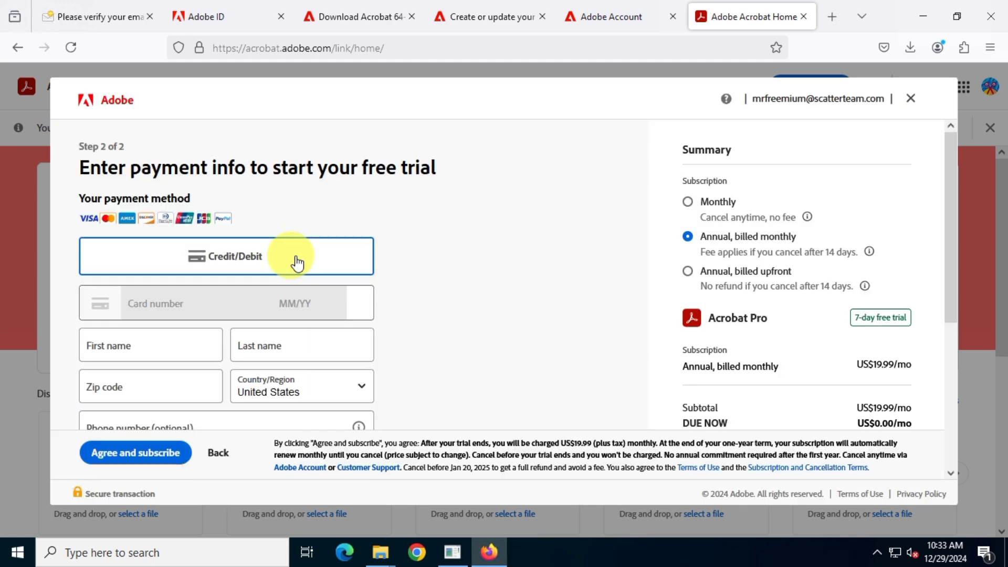
pyautogui.click(158, 298)
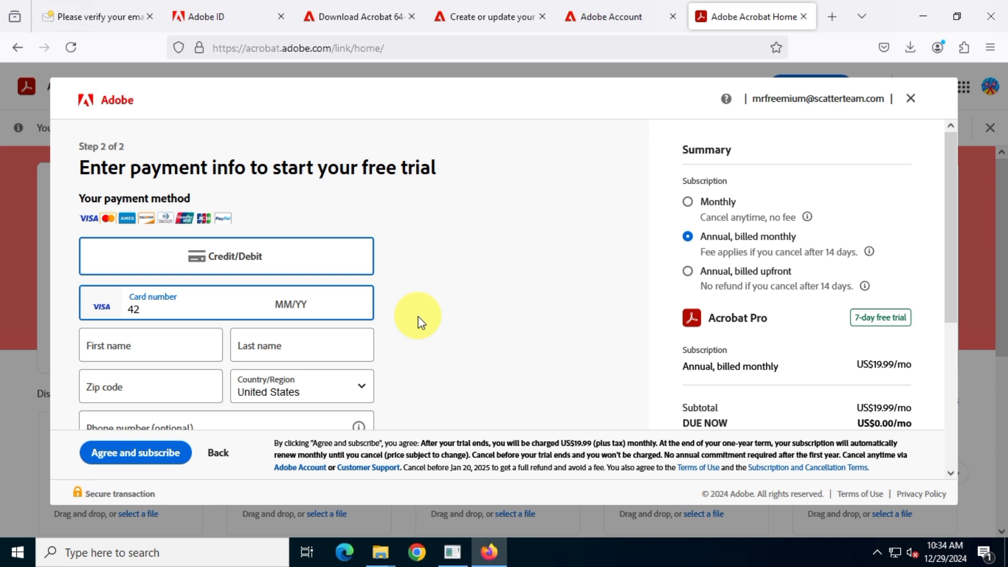
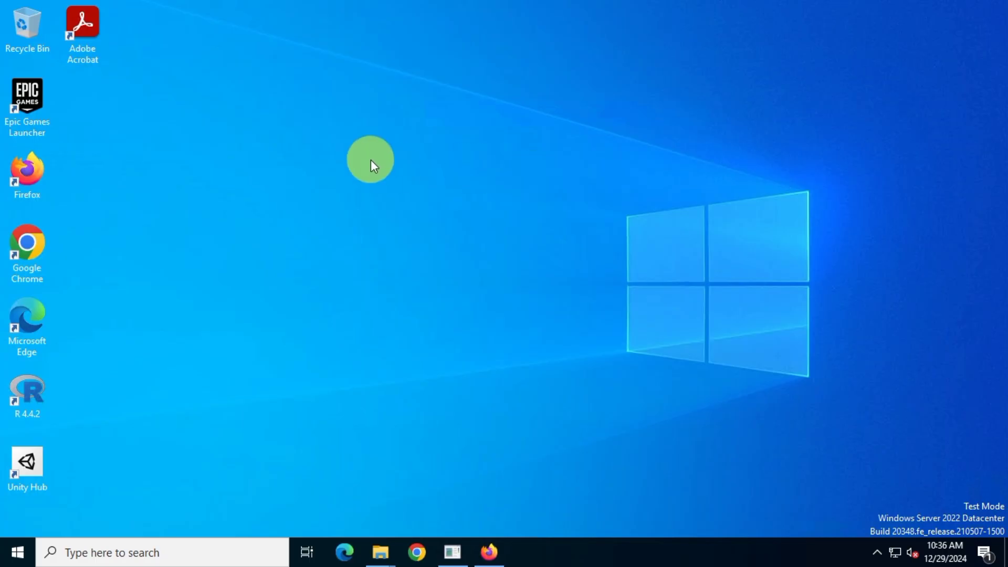
# Launch Acrobat and sign in using the account e-mail, the emailed verification code and the password
pyautogui.doubleClick(93, 26)
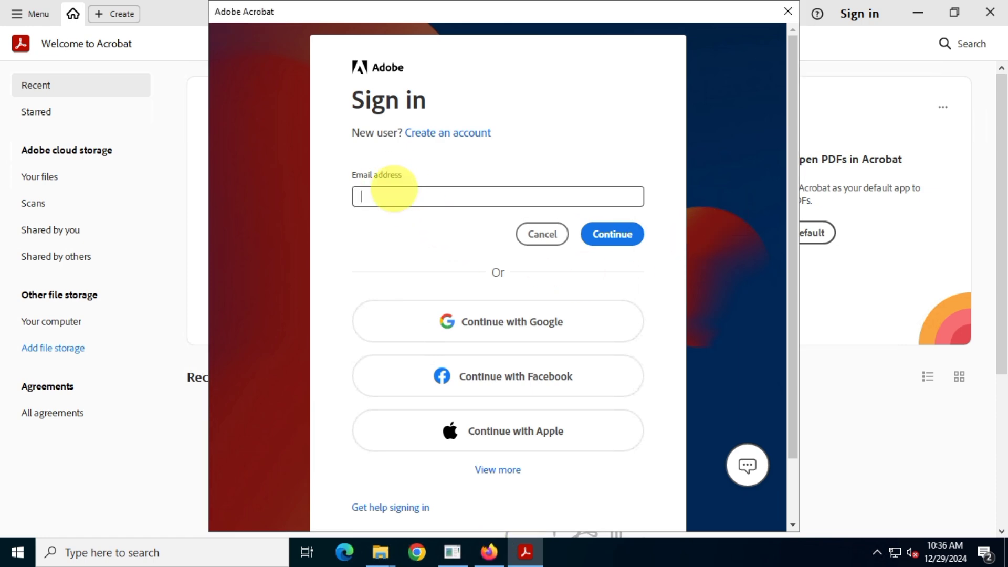
pyautogui.hotkey('ctrl', 'v')
pyautogui.click(620, 237)
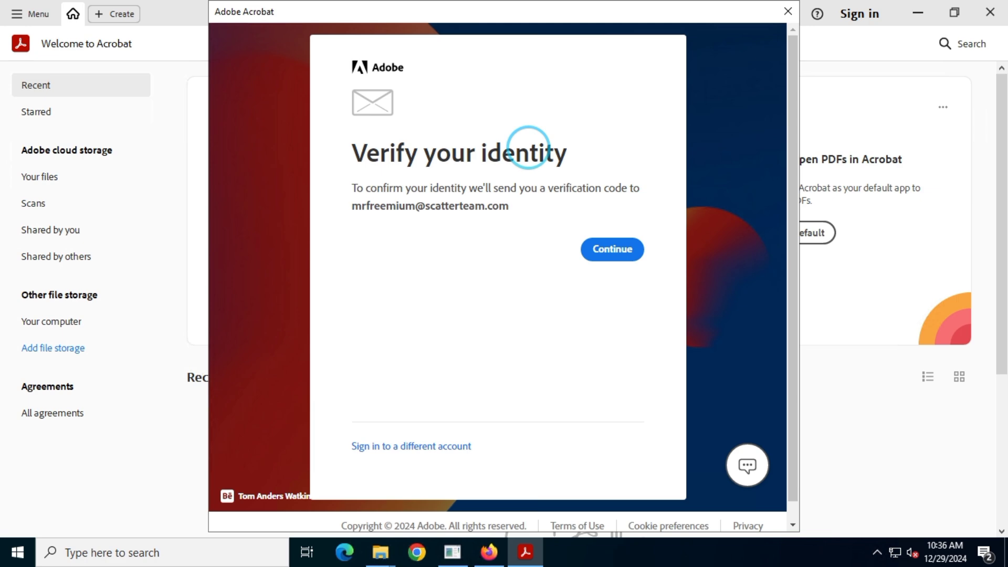
pyautogui.click(625, 251)
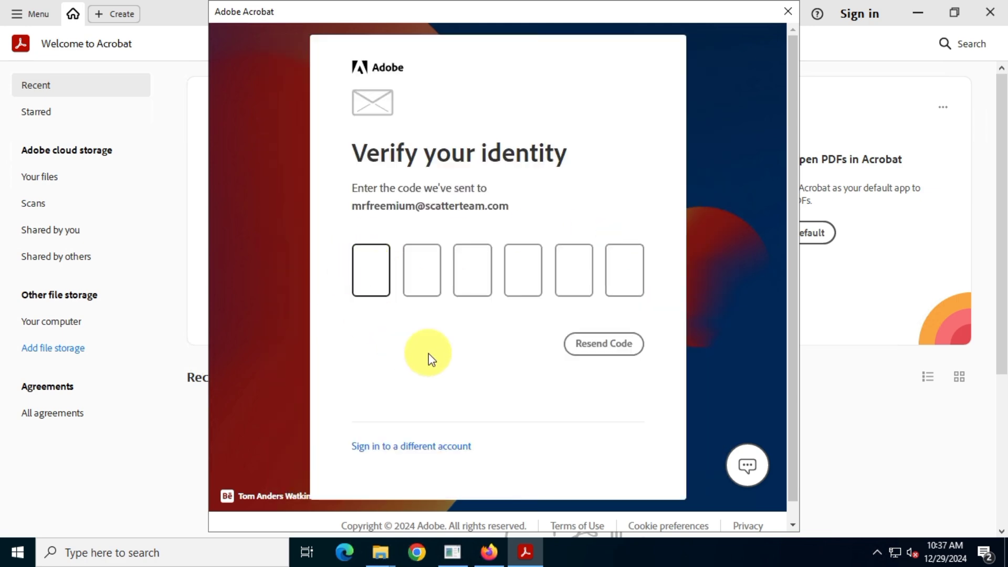
pyautogui.click(378, 315)
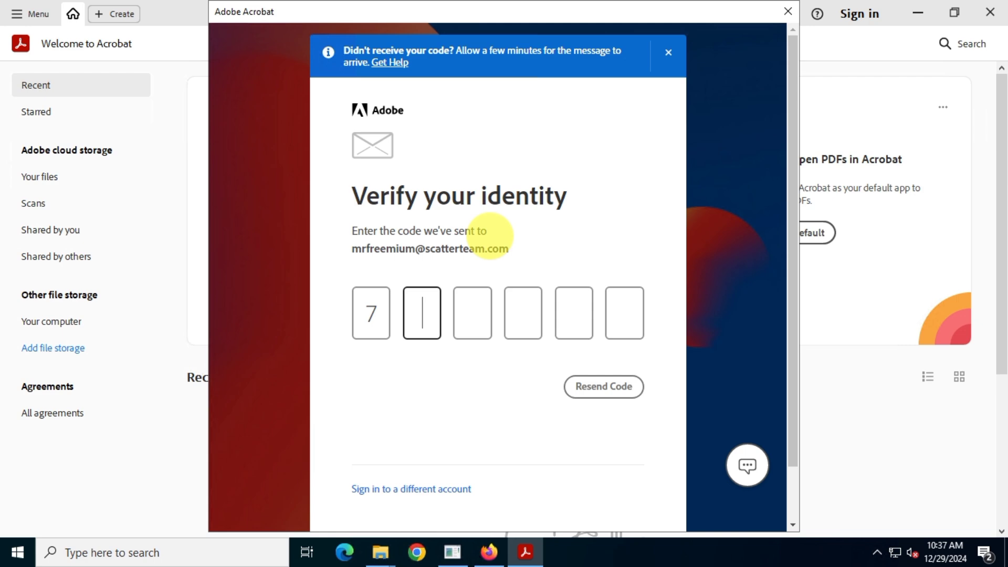
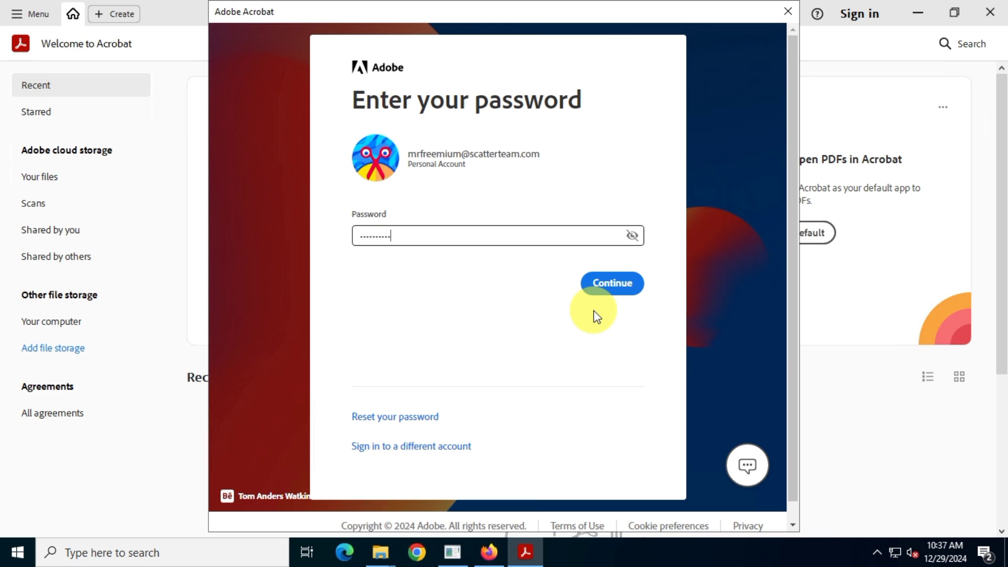
pyautogui.click(612, 286)
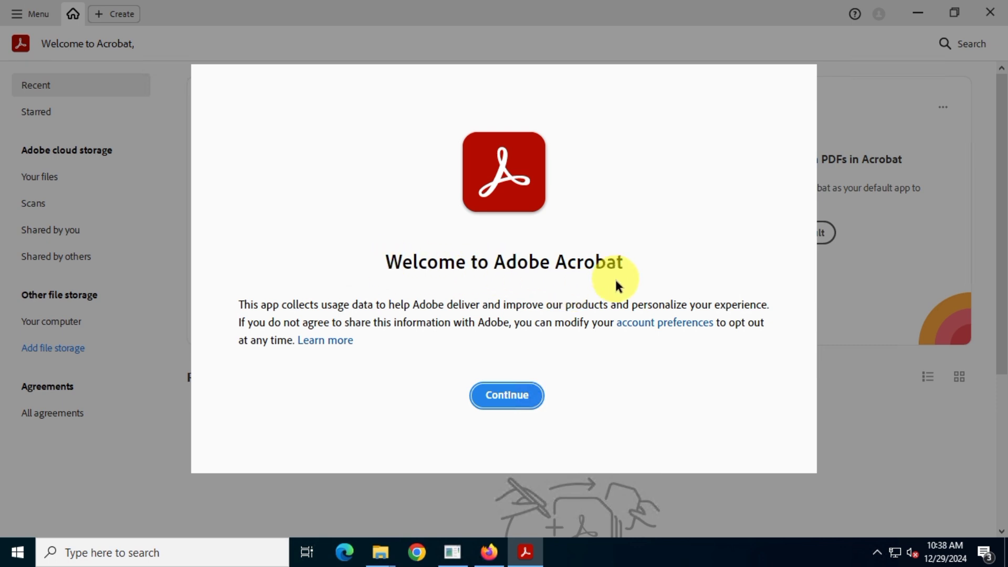
# Accept the usage-data notice, close the welcome tour, decline default-app, then check the account menu
pyautogui.click(515, 397)
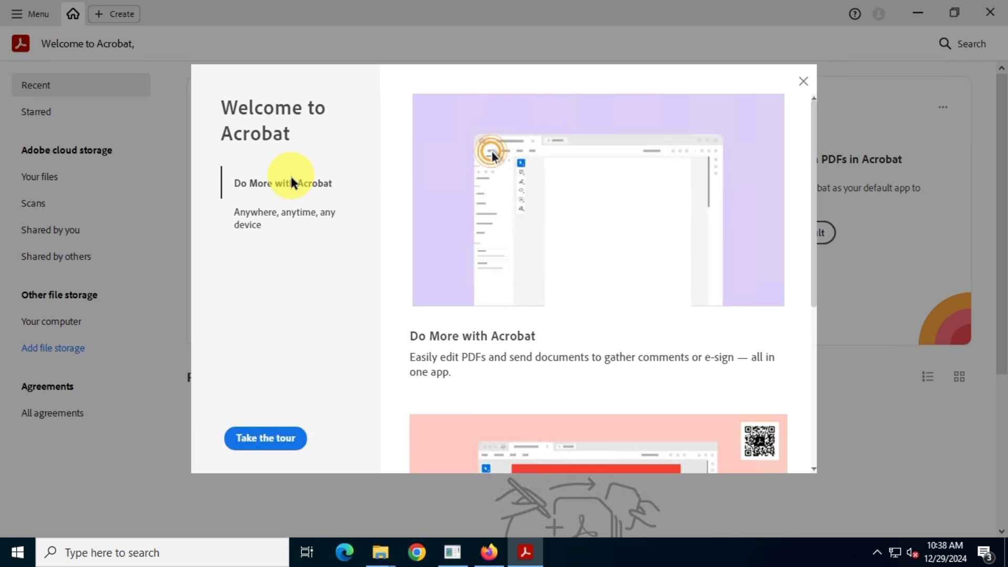
pyautogui.click(801, 83)
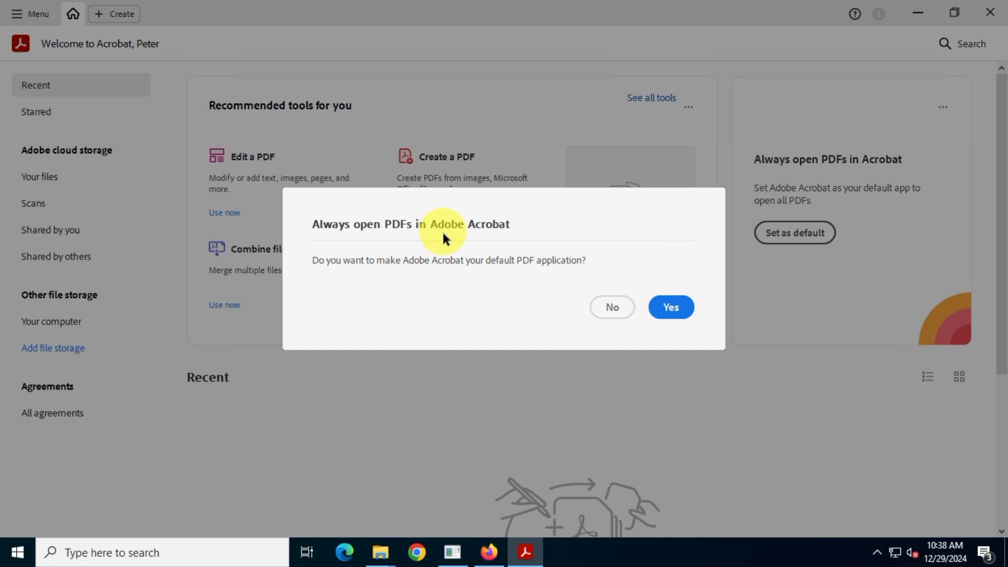
pyautogui.click(619, 307)
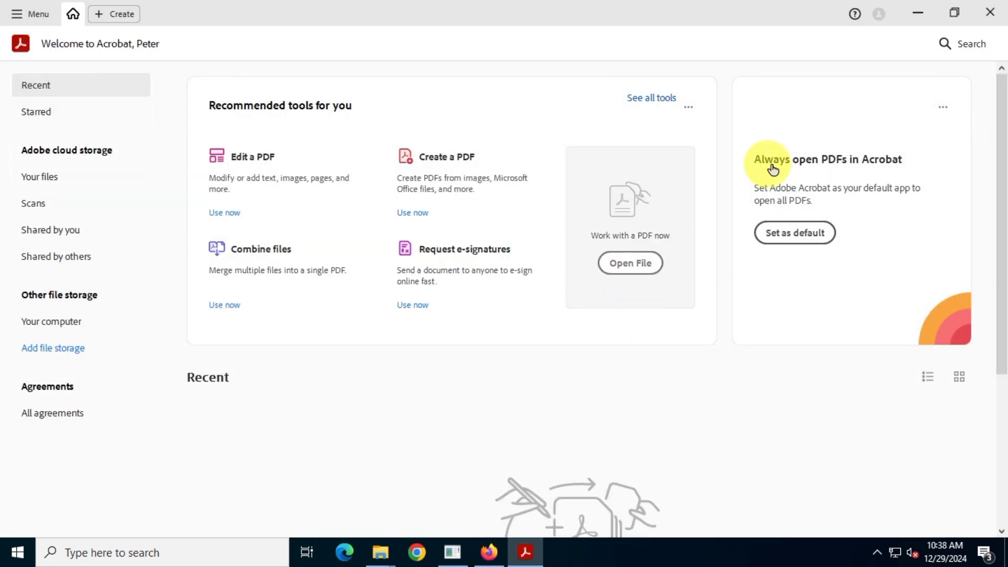
pyautogui.click(879, 14)
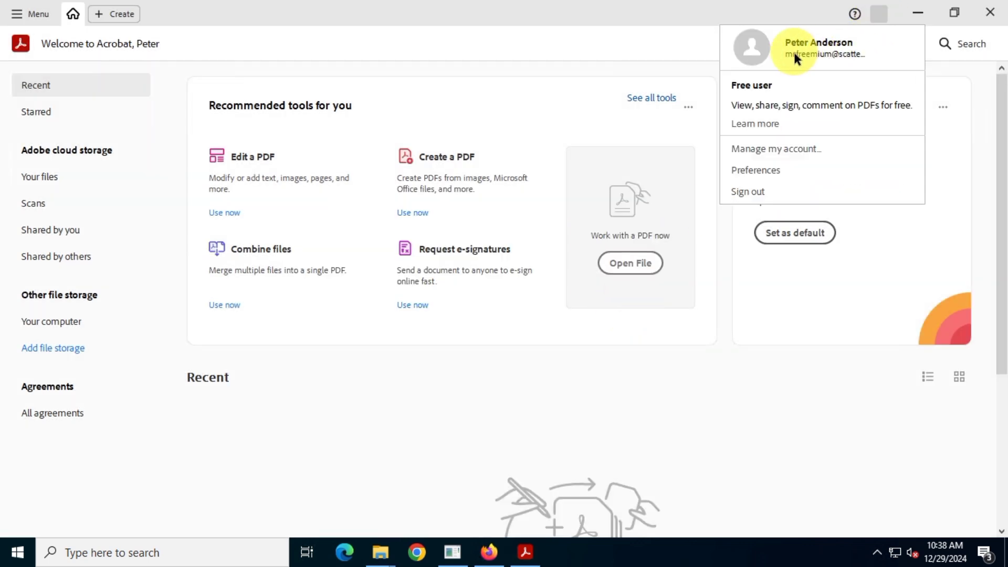
pyautogui.click(664, 46)
pyautogui.click(20, 16)
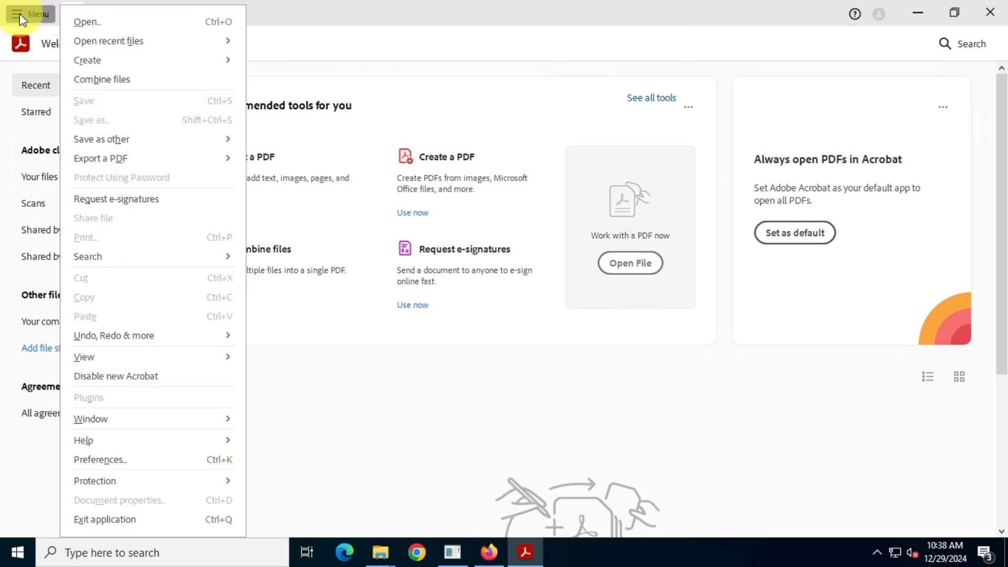
pyautogui.click(113, 441)
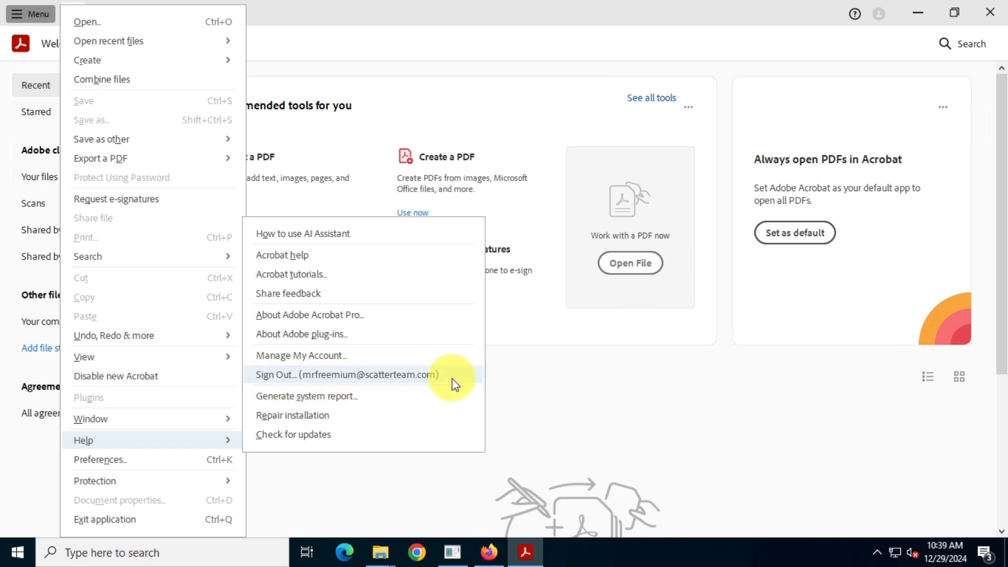
pyautogui.click(389, 315)
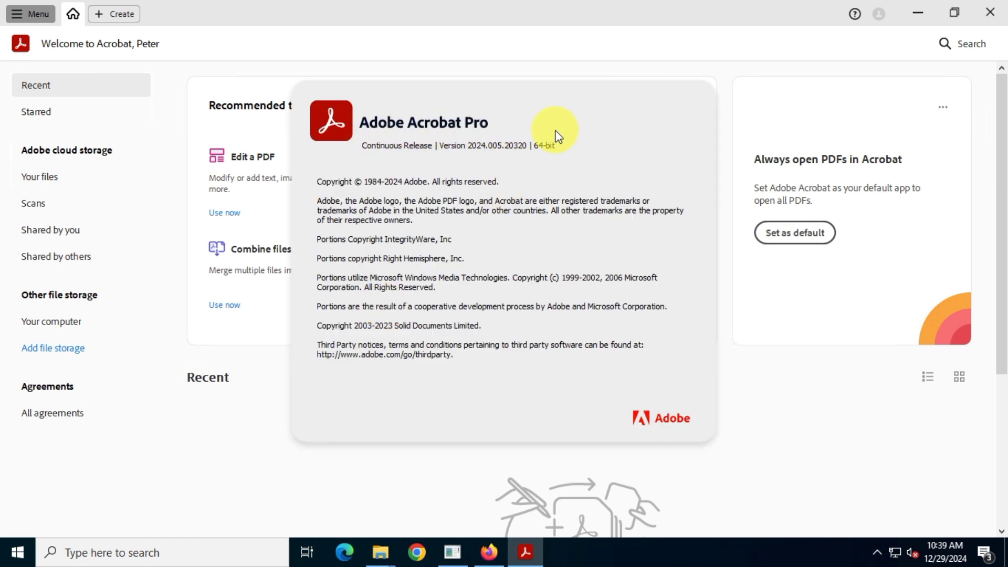
pyautogui.click(698, 96)
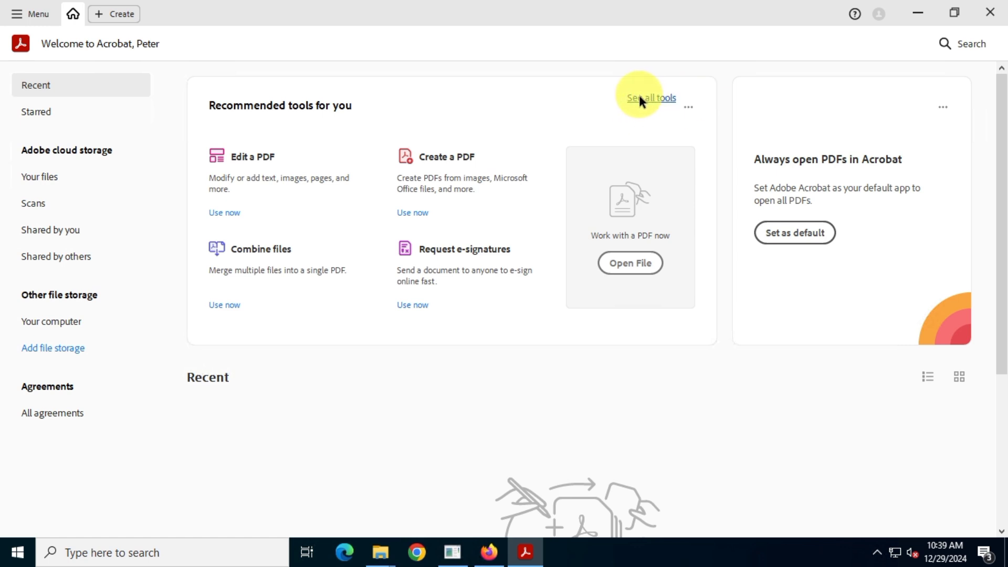
# Try Create a PDF from the All tools list and dismiss the subscription upgrade offer
pyautogui.click(665, 99)
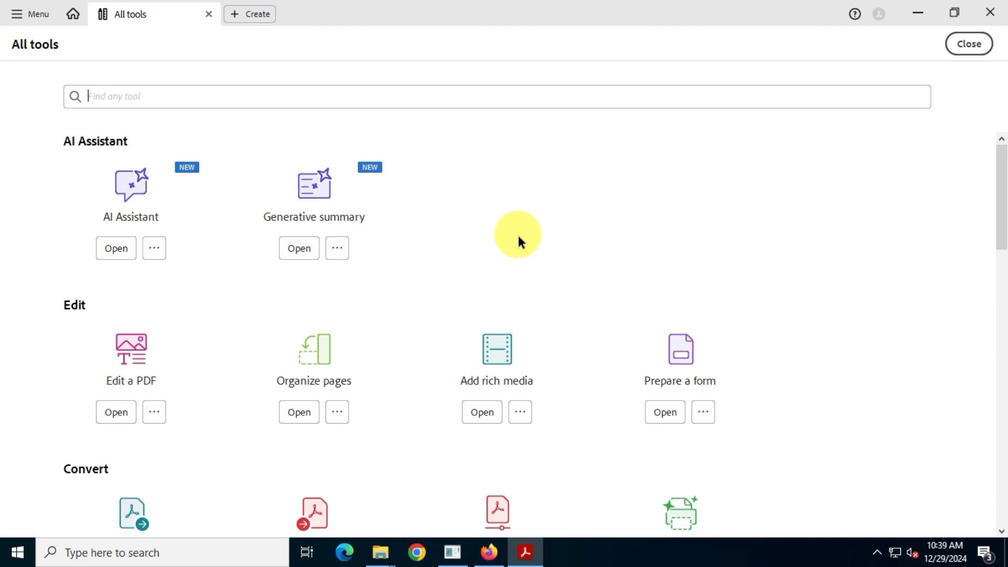
pyautogui.scroll(-4, 519, 239)
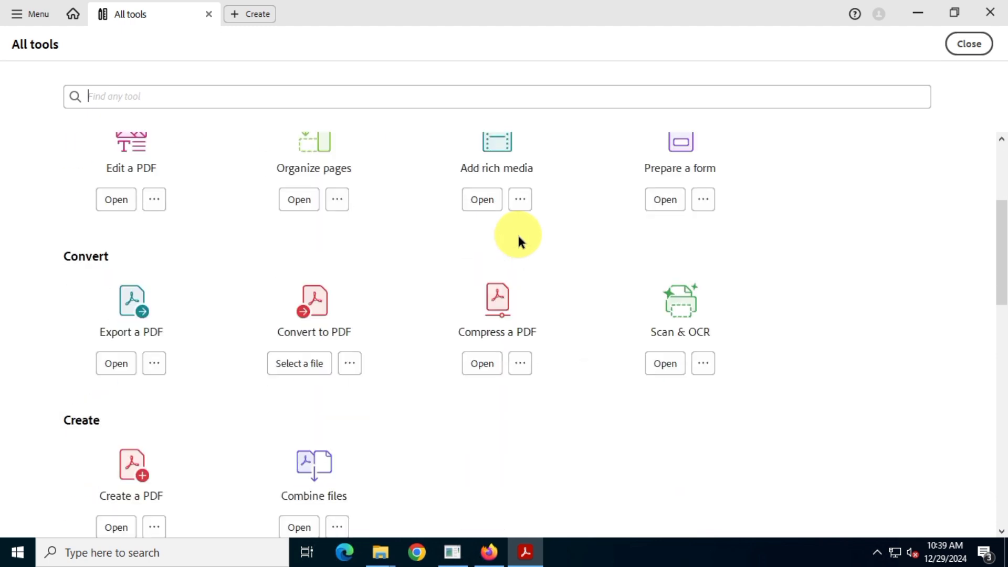
pyautogui.scroll(-1, 519, 237)
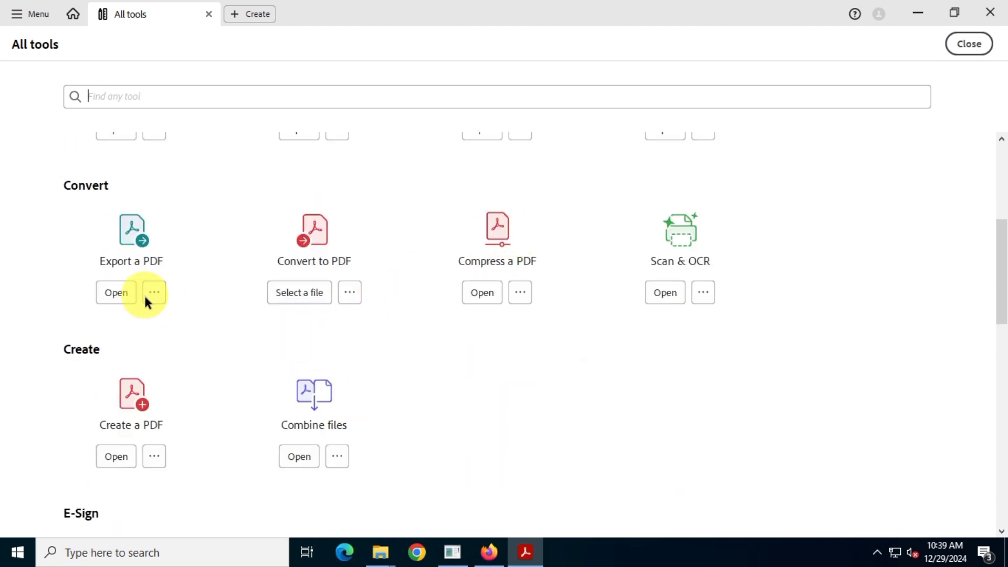
pyautogui.scroll(-2, 159, 361)
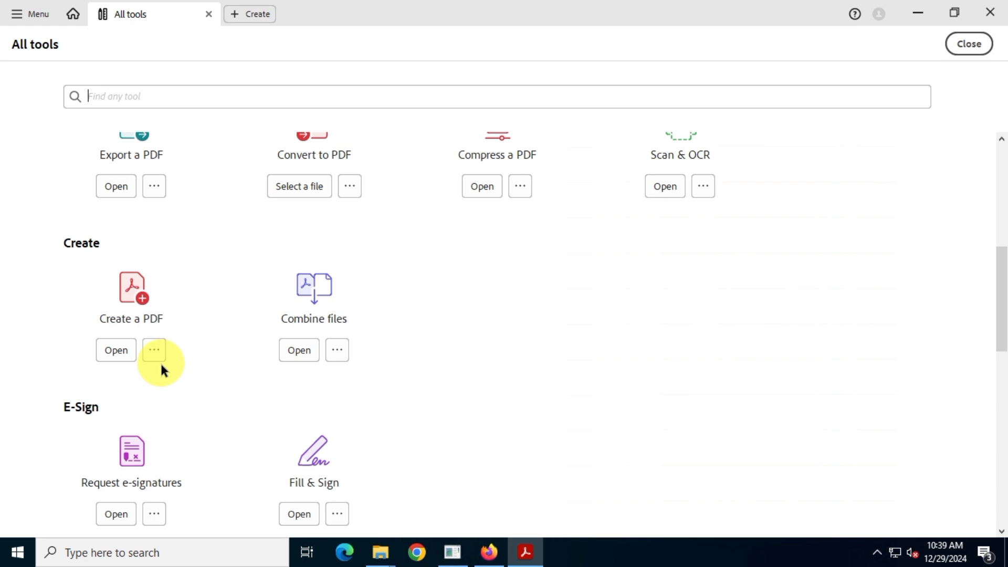
pyautogui.click(117, 351)
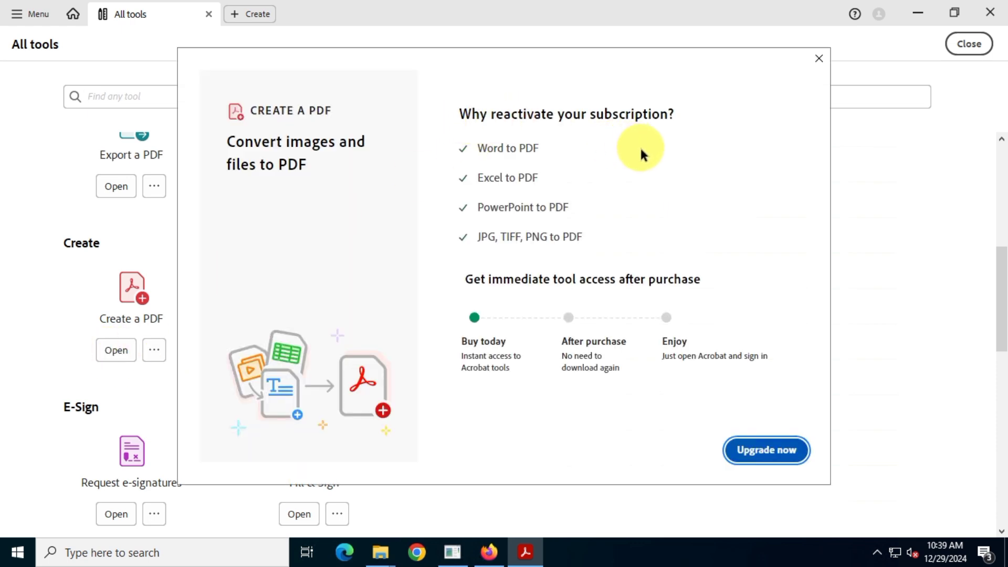
pyautogui.click(818, 59)
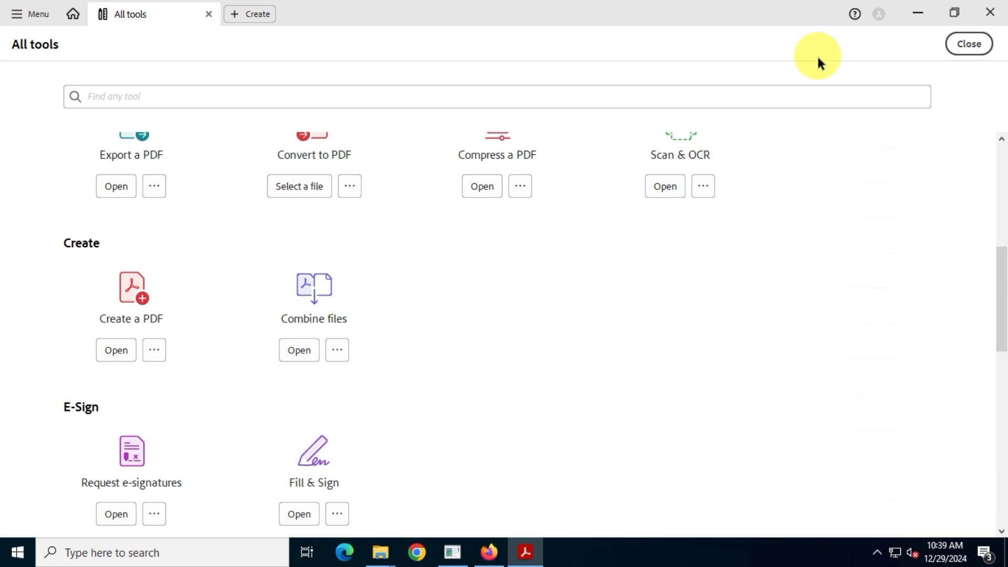
# Restart Acrobat, open Create a PDF from All tools without a prompt, then close it back to Home
pyautogui.click(991, 14)
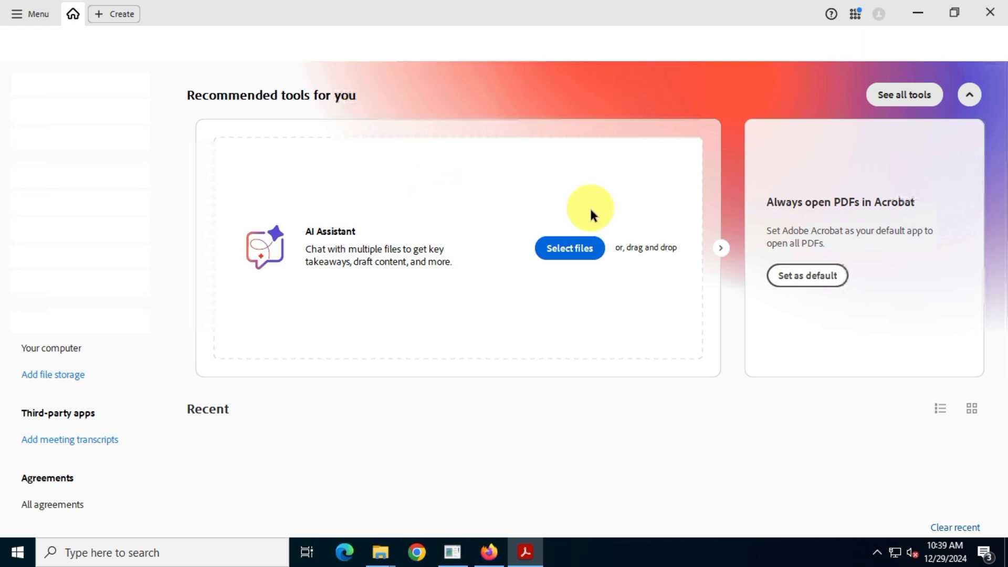
pyautogui.click(957, 96)
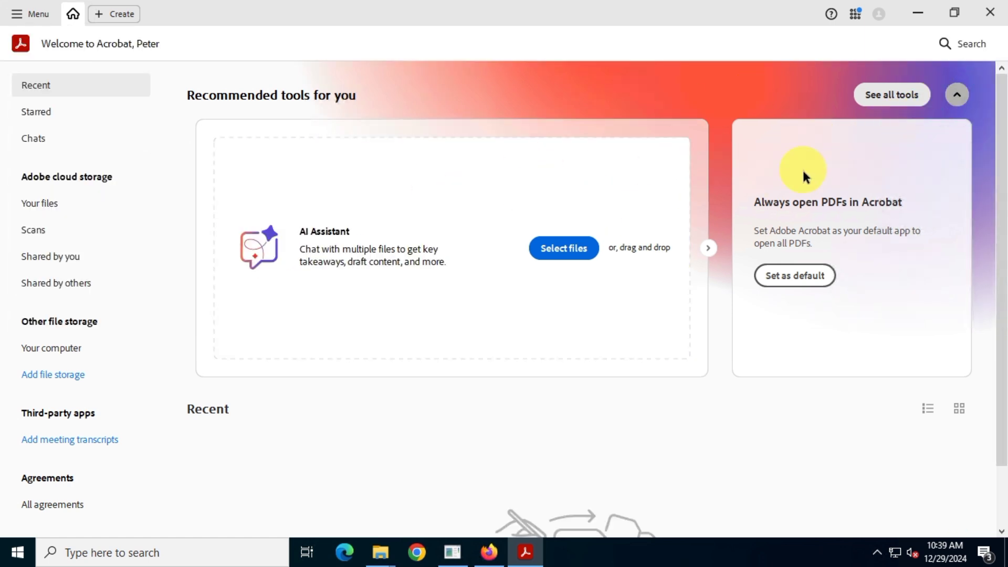
pyautogui.click(892, 95)
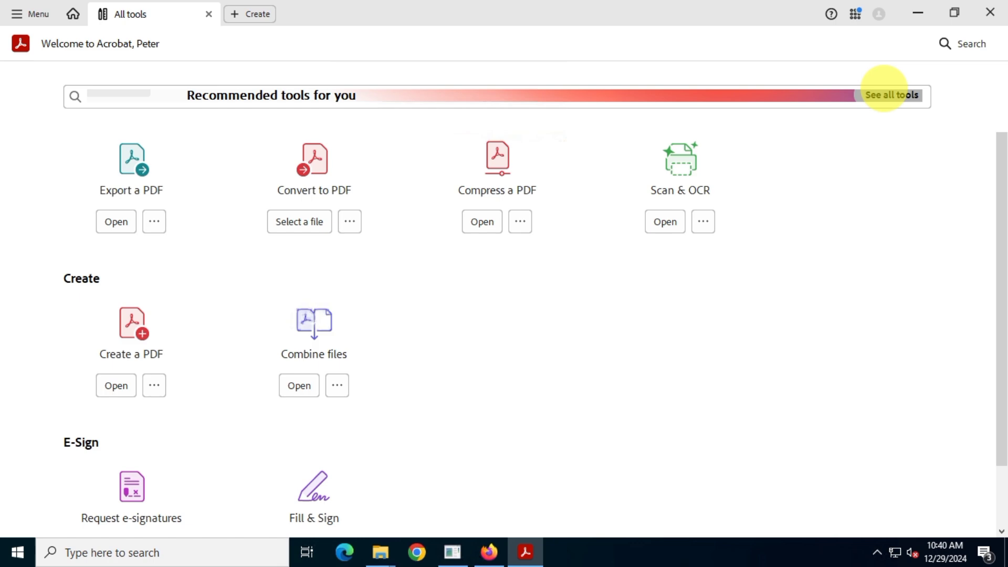
pyautogui.scroll(-8, 562, 311)
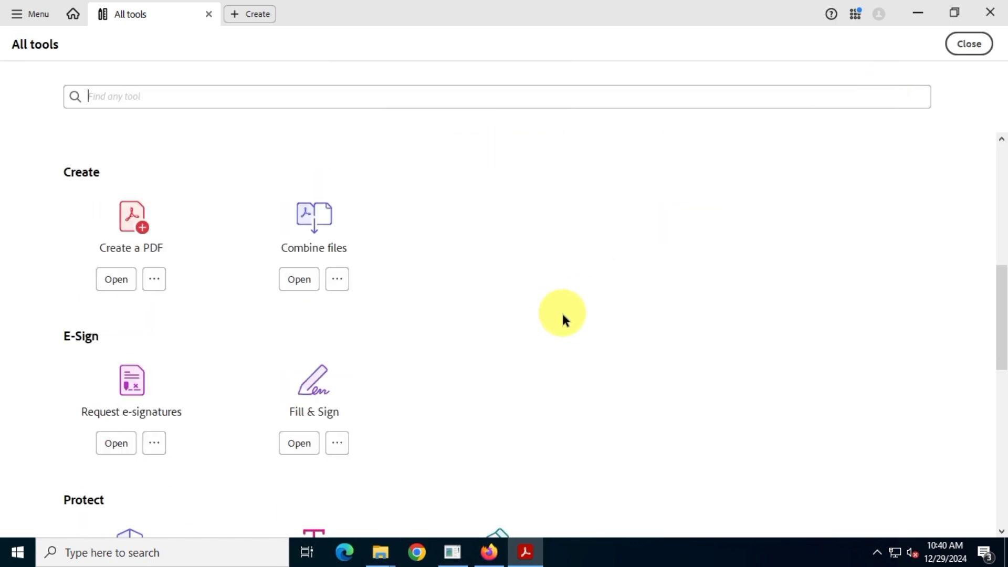
pyautogui.scroll(-5, 561, 311)
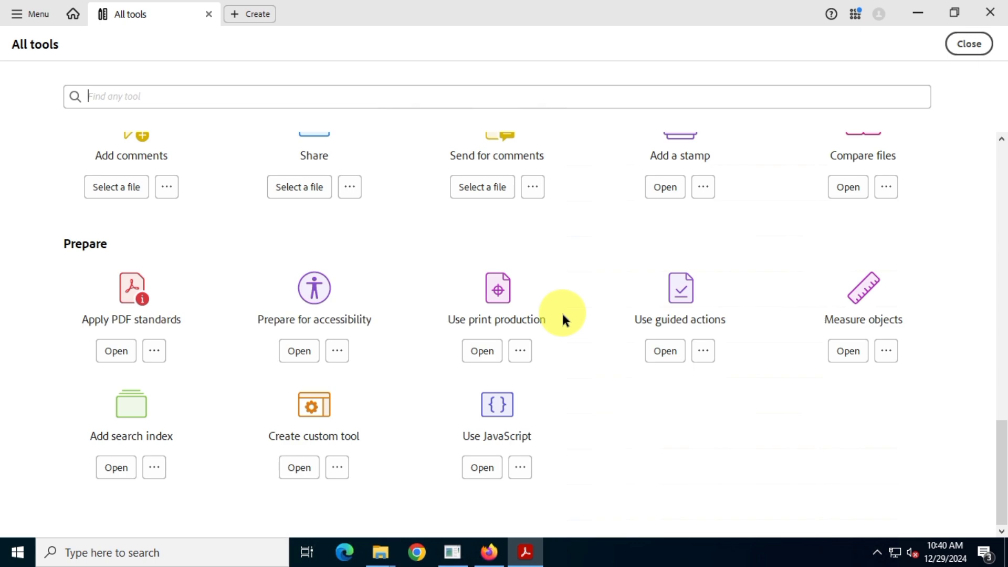
pyautogui.scroll(6, 562, 311)
pyautogui.scroll(5, 562, 311)
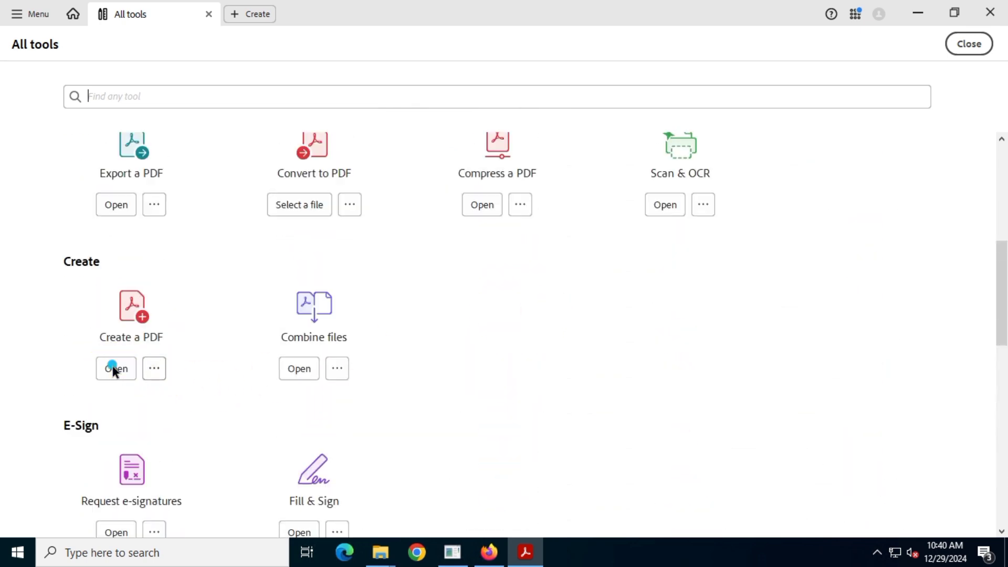
pyautogui.click(114, 368)
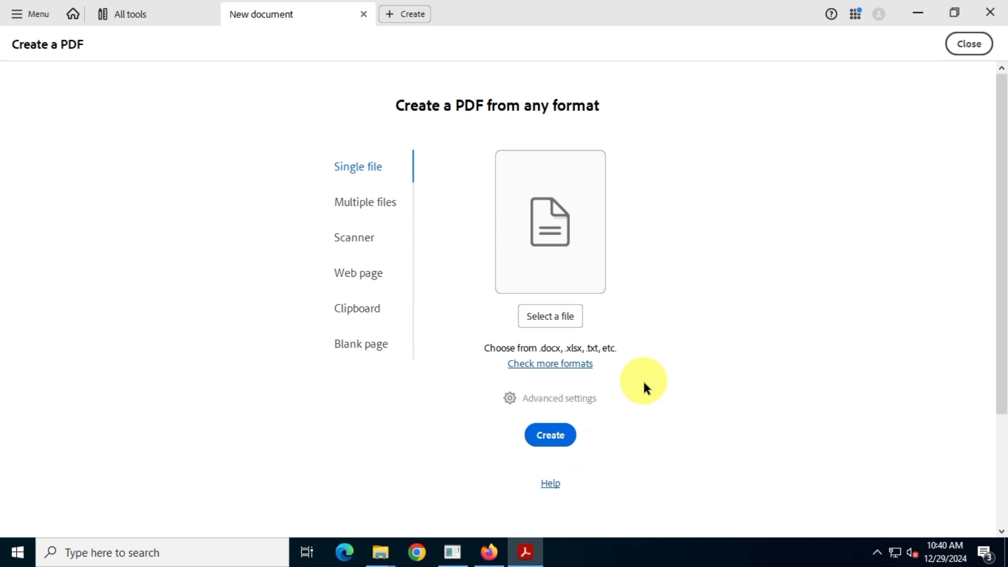
pyautogui.click(969, 43)
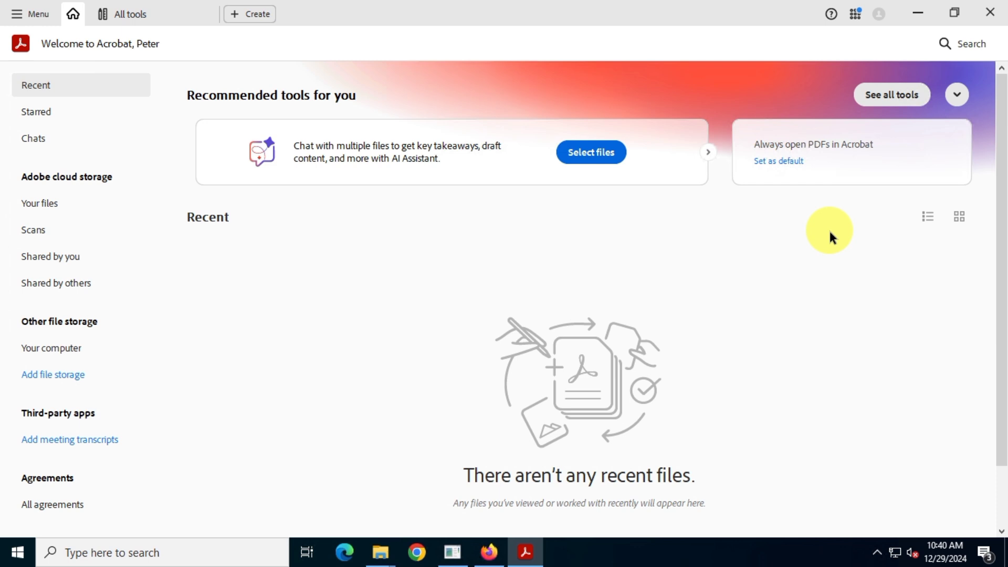
# View and close the account menu, then reopen All tools and close that page
pyautogui.click(879, 15)
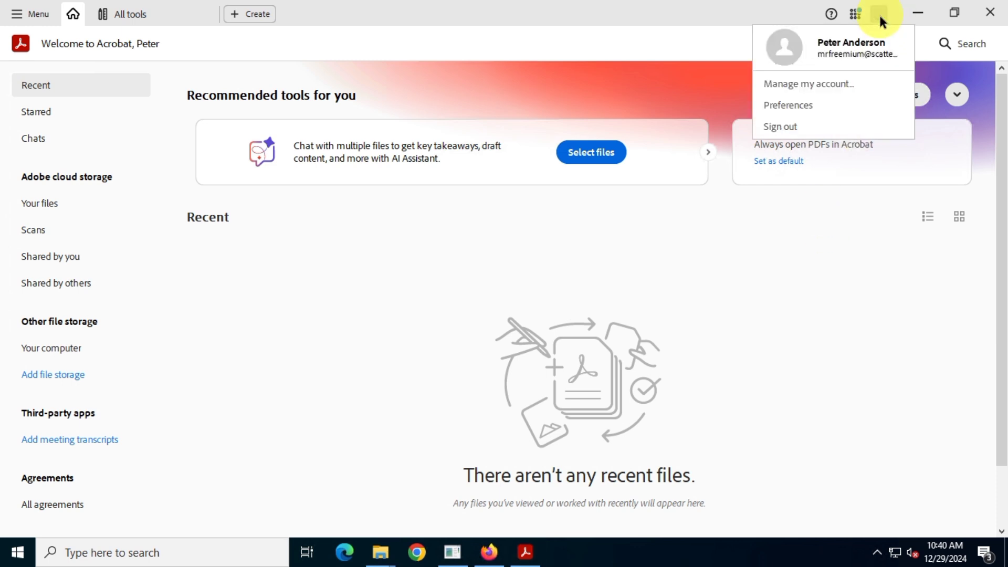
pyautogui.click(849, 244)
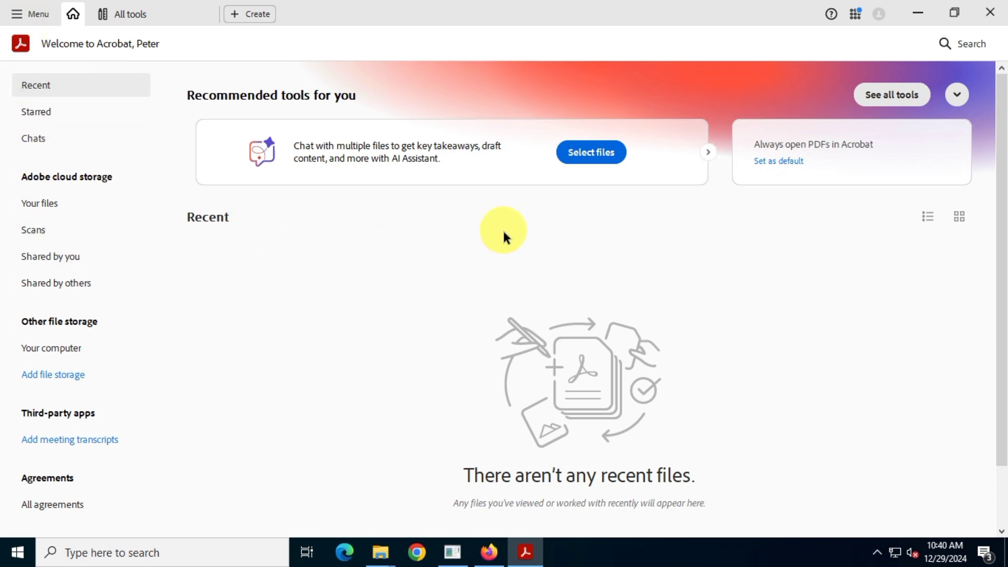
pyautogui.click(894, 96)
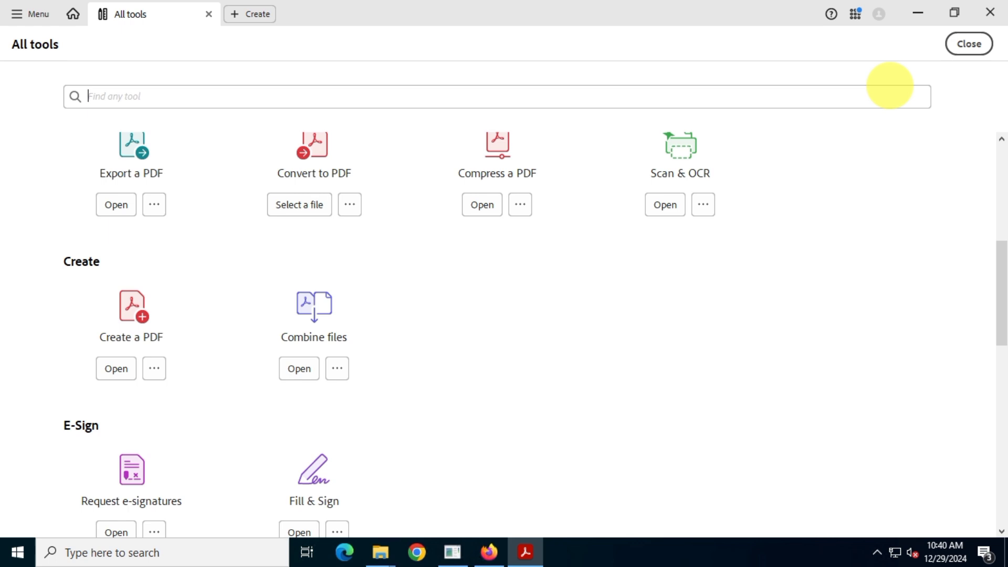
pyautogui.click(968, 44)
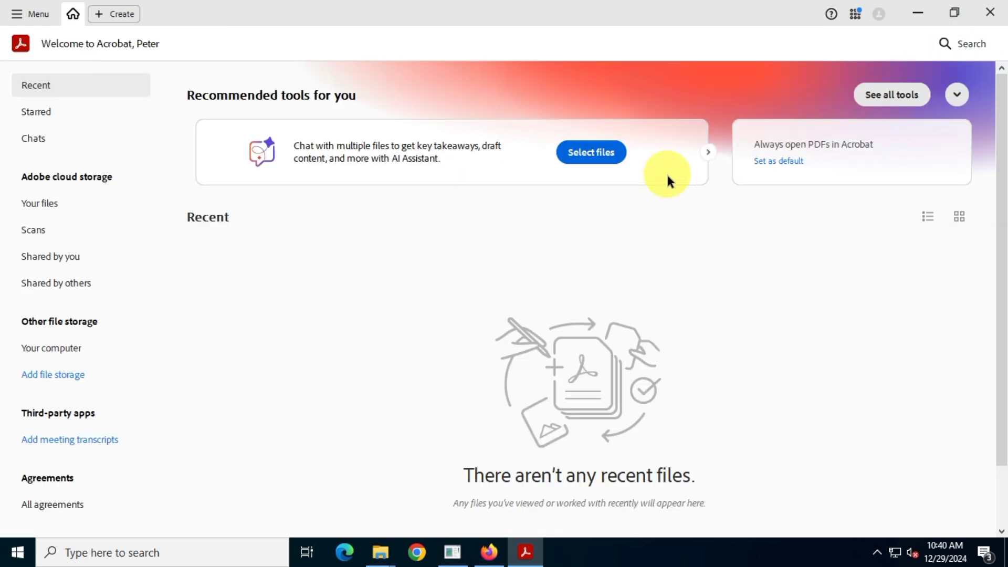